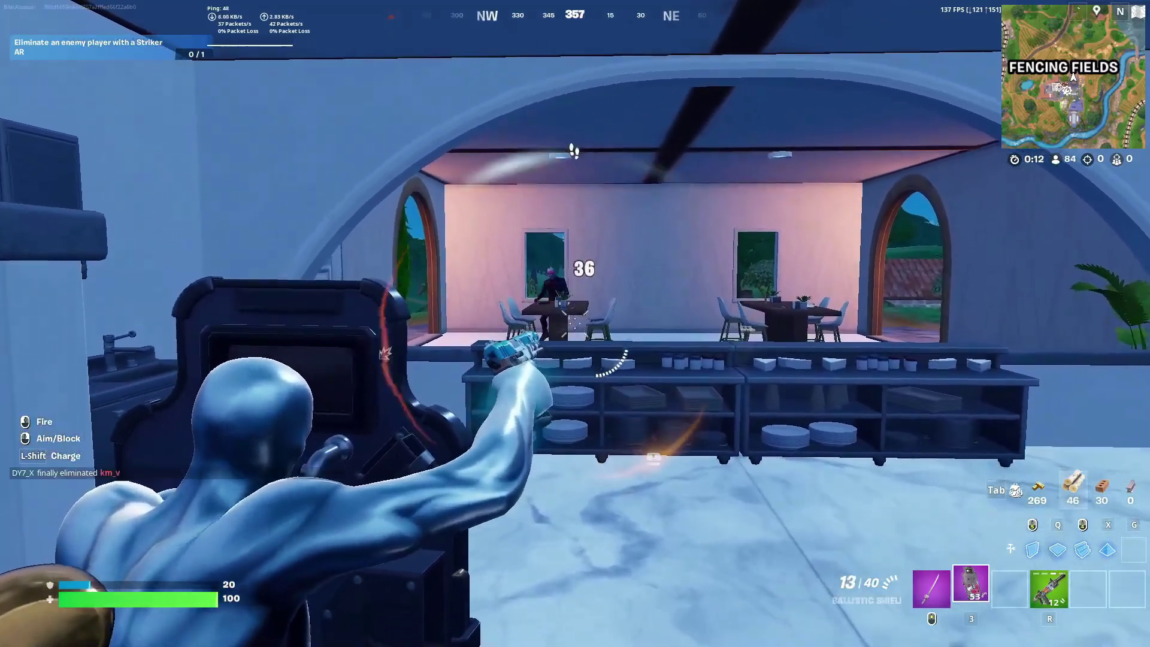
# Step: Fire the Striker AR, switch to the shotgun, push through the archway and eliminate the enemy
pyautogui.click(576, 324)
pyautogui.click(575, 324)
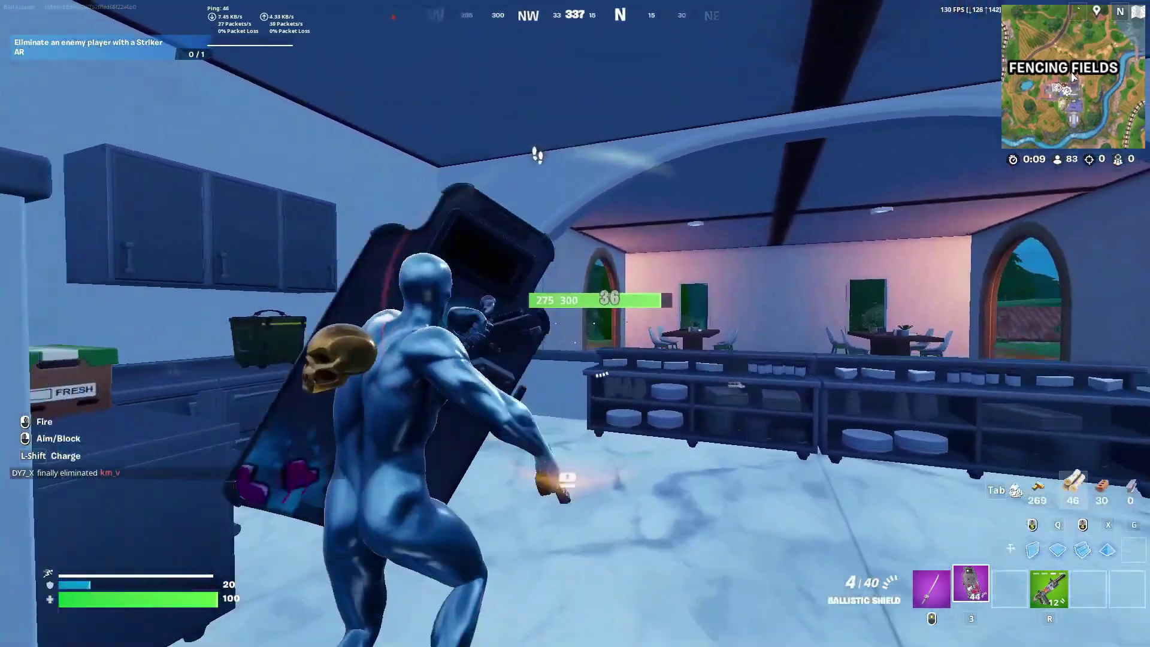
pyautogui.press('2')
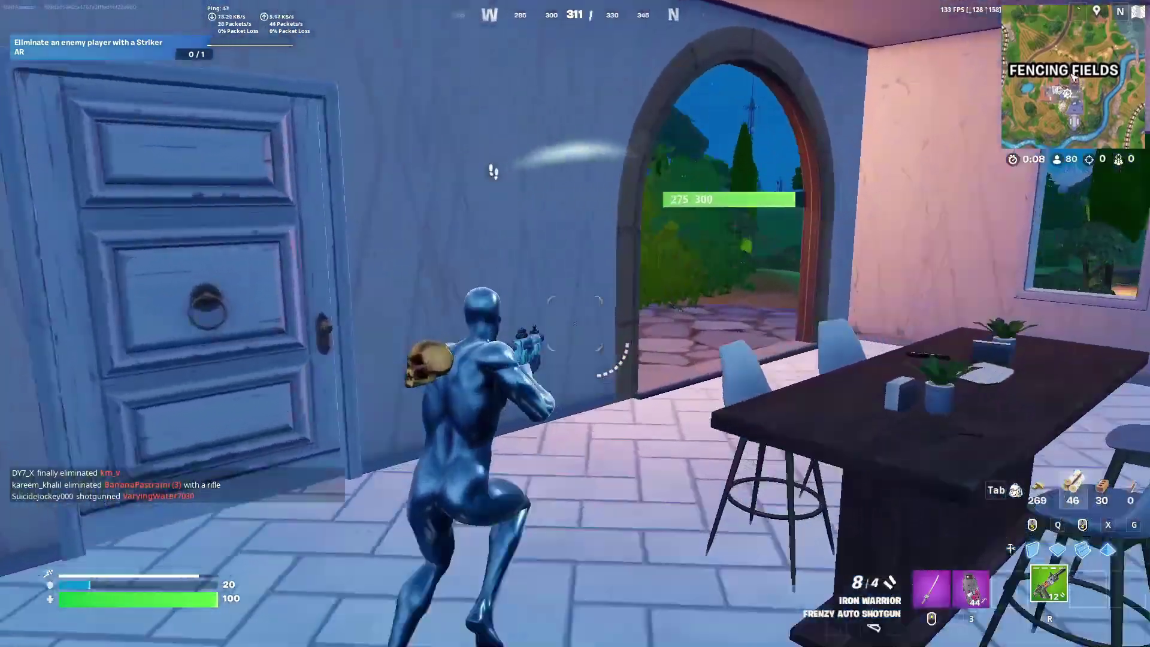
pyautogui.press('w')
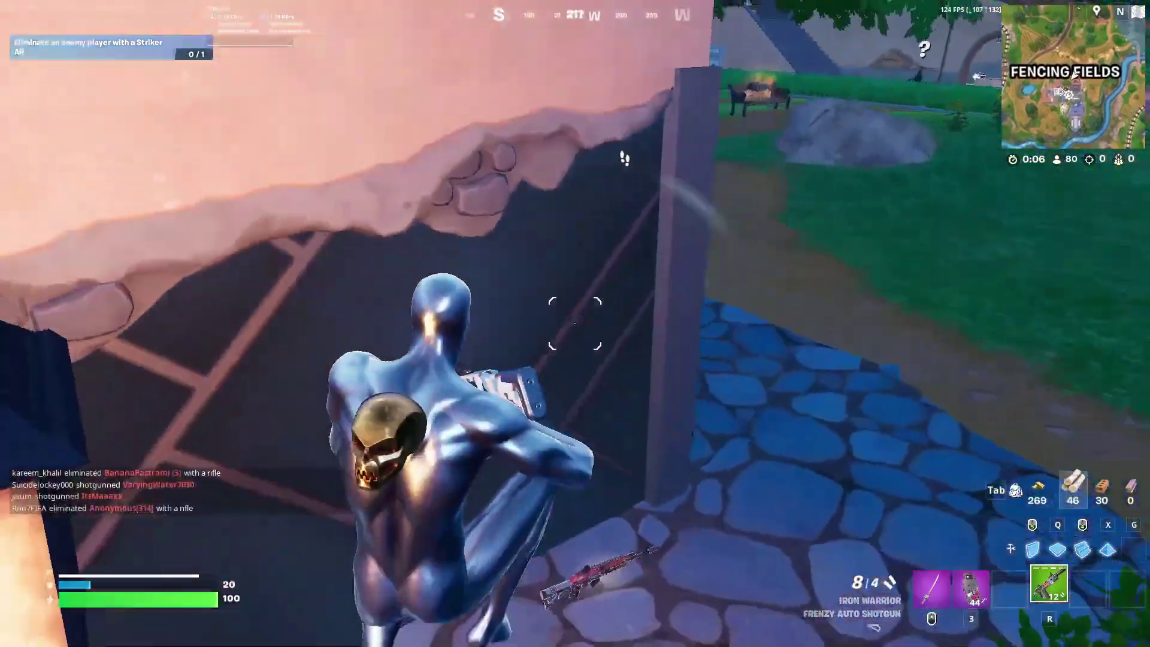
pyautogui.click(575, 323)
pyautogui.press('1')
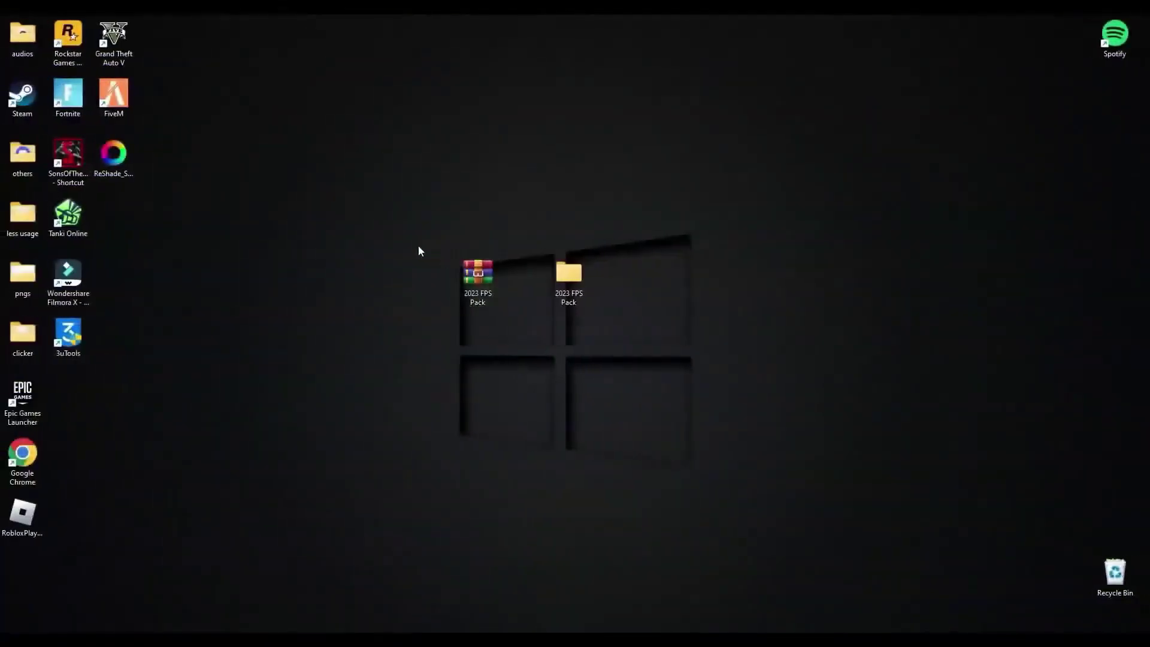
# Step: Nudge the 2023 FPS Pack icons left, then open the folder and raise its window
pyautogui.moveTo(359, 219); pyautogui.dragTo(764, 423)
pyautogui.click(749, 424)
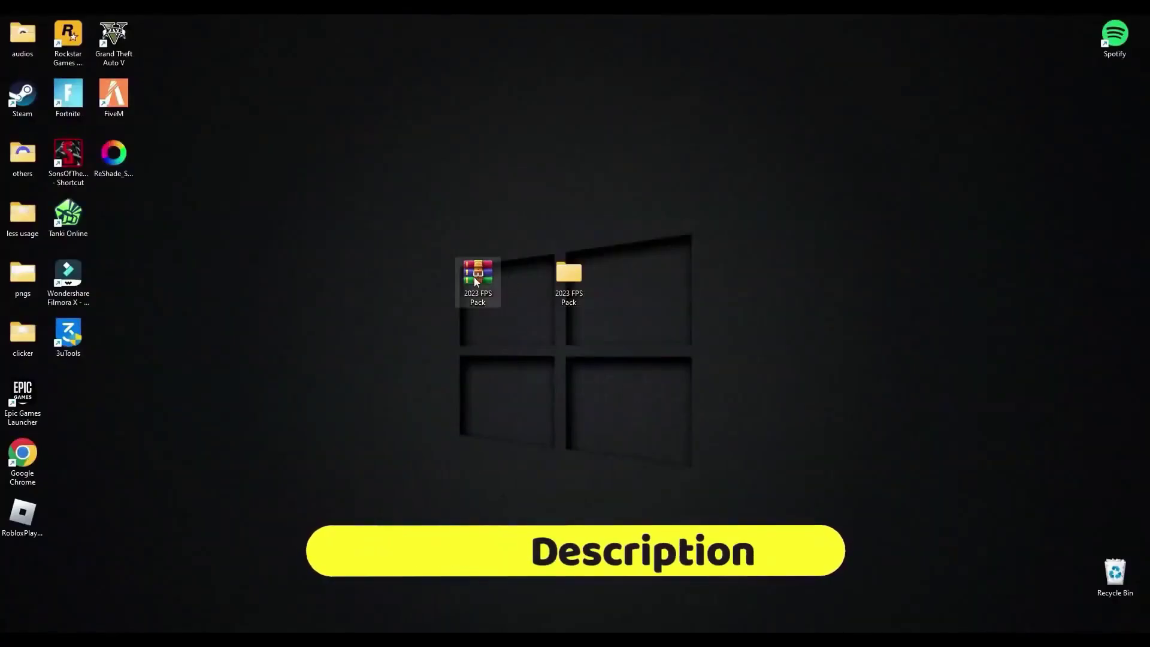
pyautogui.moveTo(474, 277); pyautogui.dragTo(428, 277)
pyautogui.moveTo(558, 281); pyautogui.dragTo(509, 272)
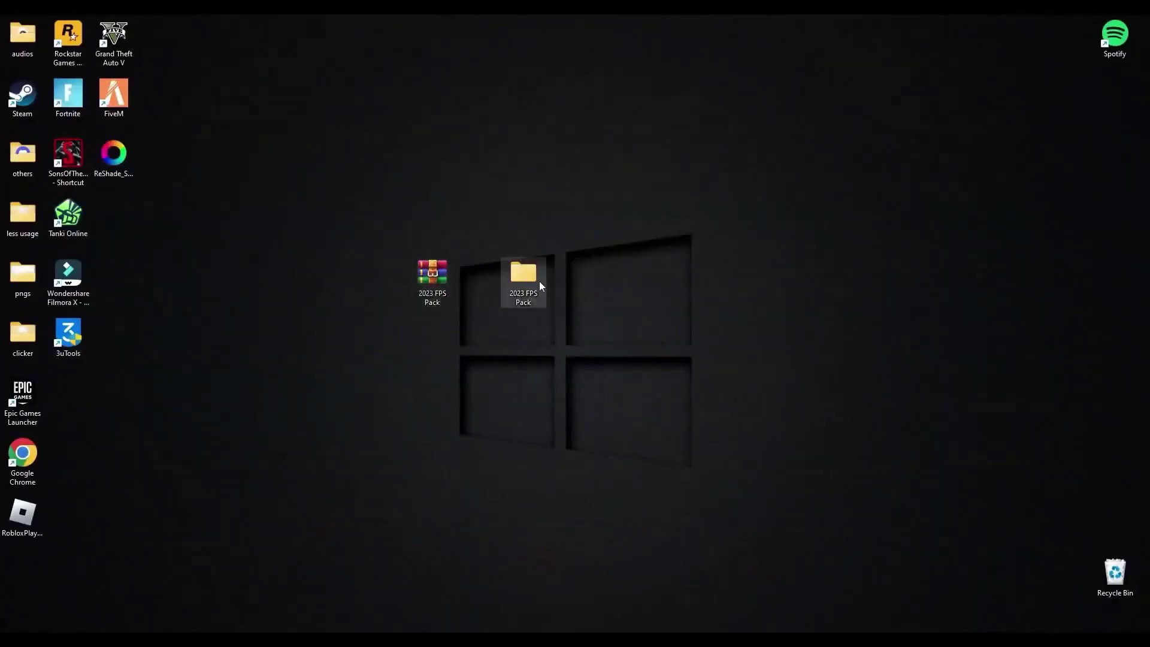
pyautogui.doubleClick(517, 281)
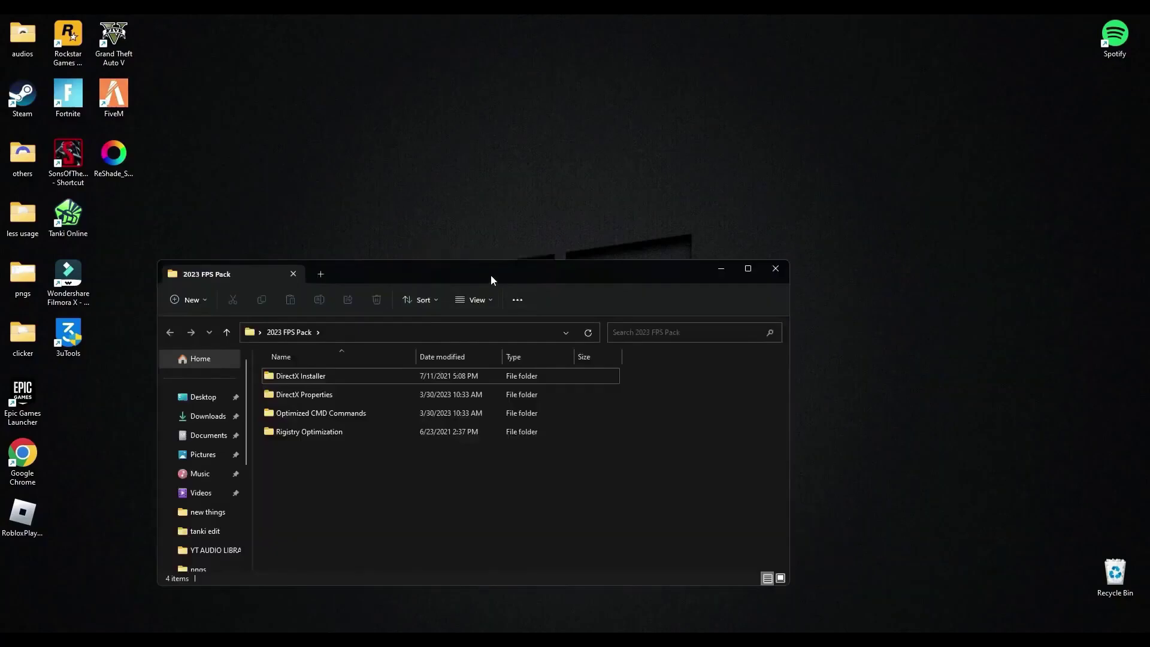
pyautogui.moveTo(491, 279); pyautogui.dragTo(510, 157)
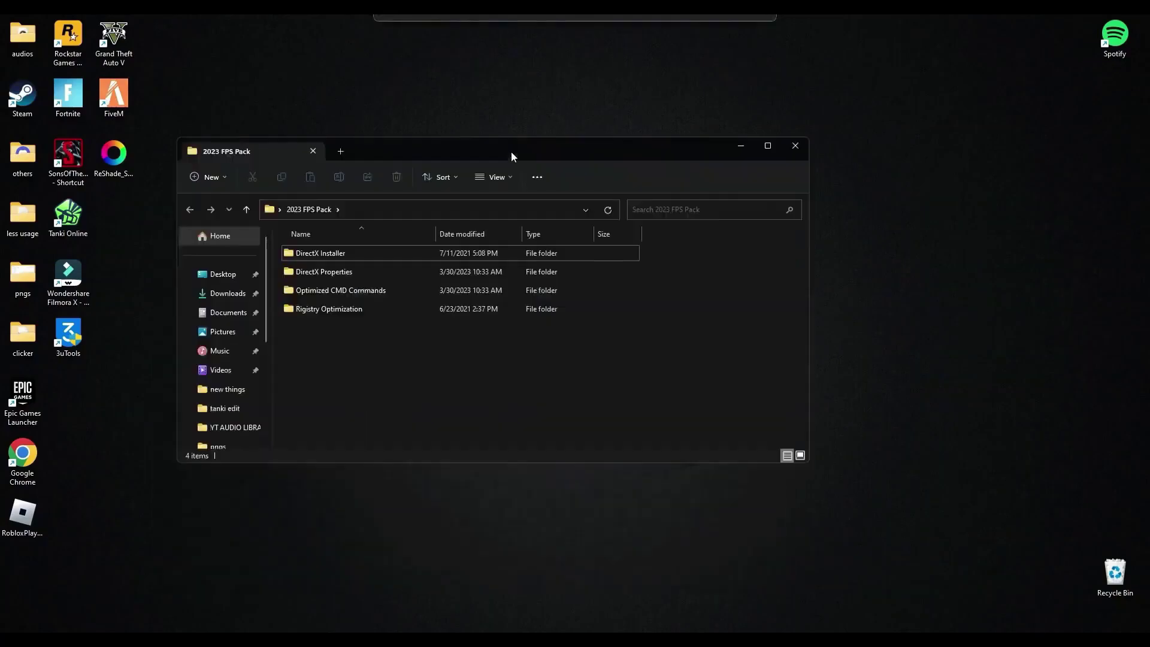
# Step: Run dxwebsetup from DirectX Installer, accept the licence and finish the DirectX setup
pyautogui.doubleClick(317, 252)
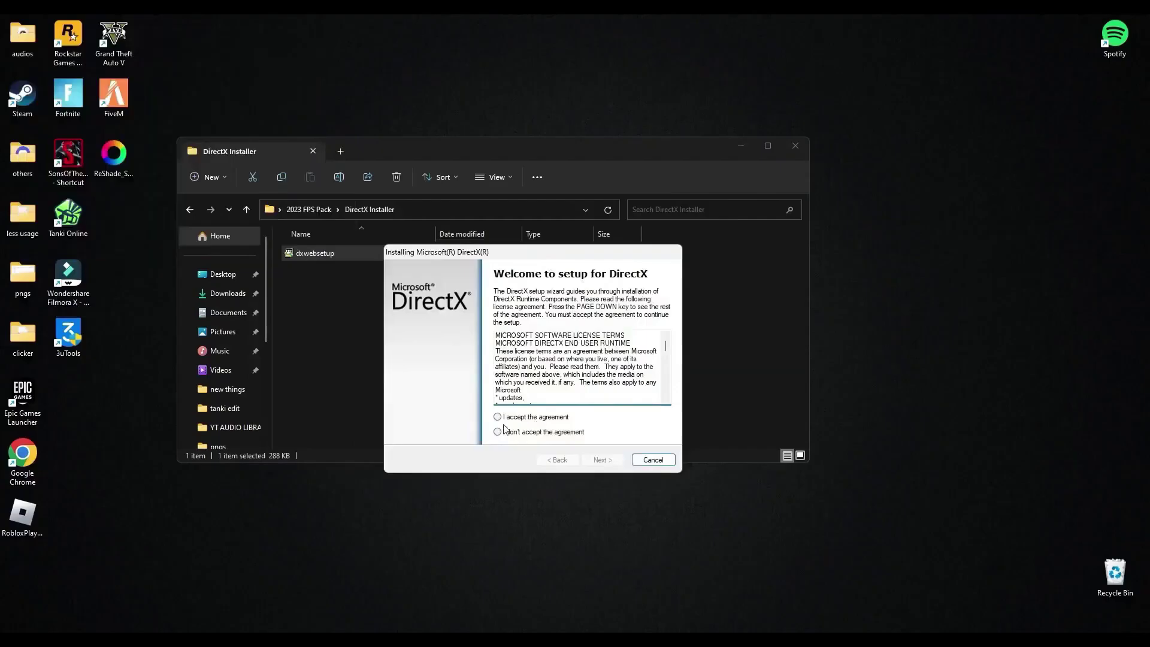
pyautogui.click(510, 419)
pyautogui.click(601, 459)
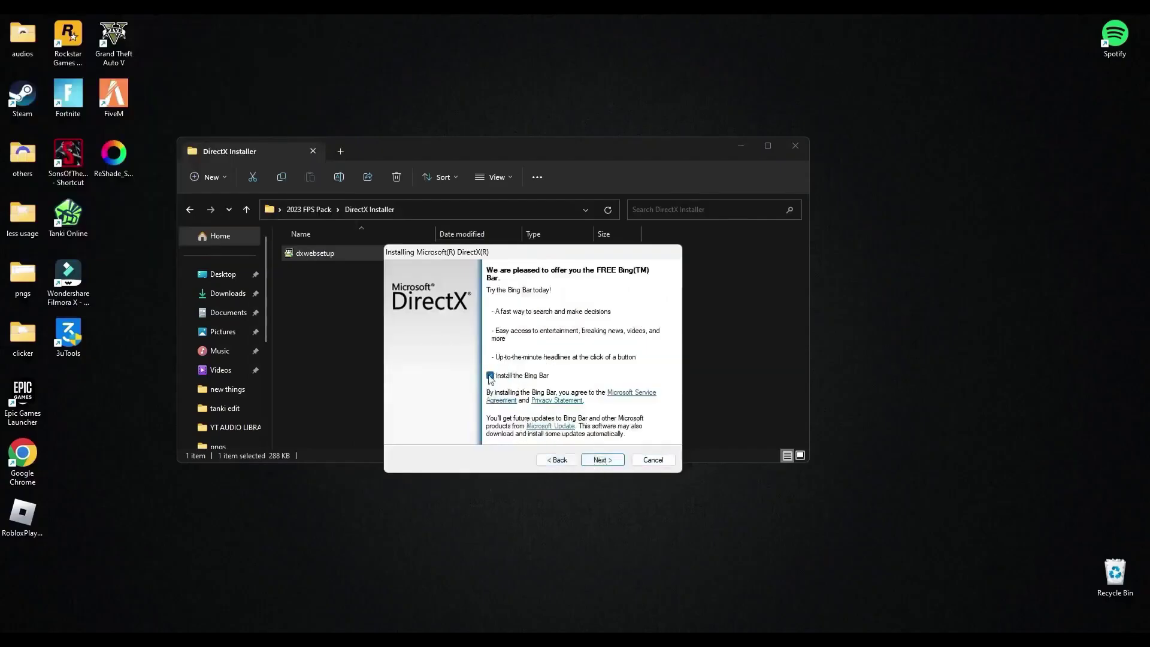
pyautogui.click(618, 461)
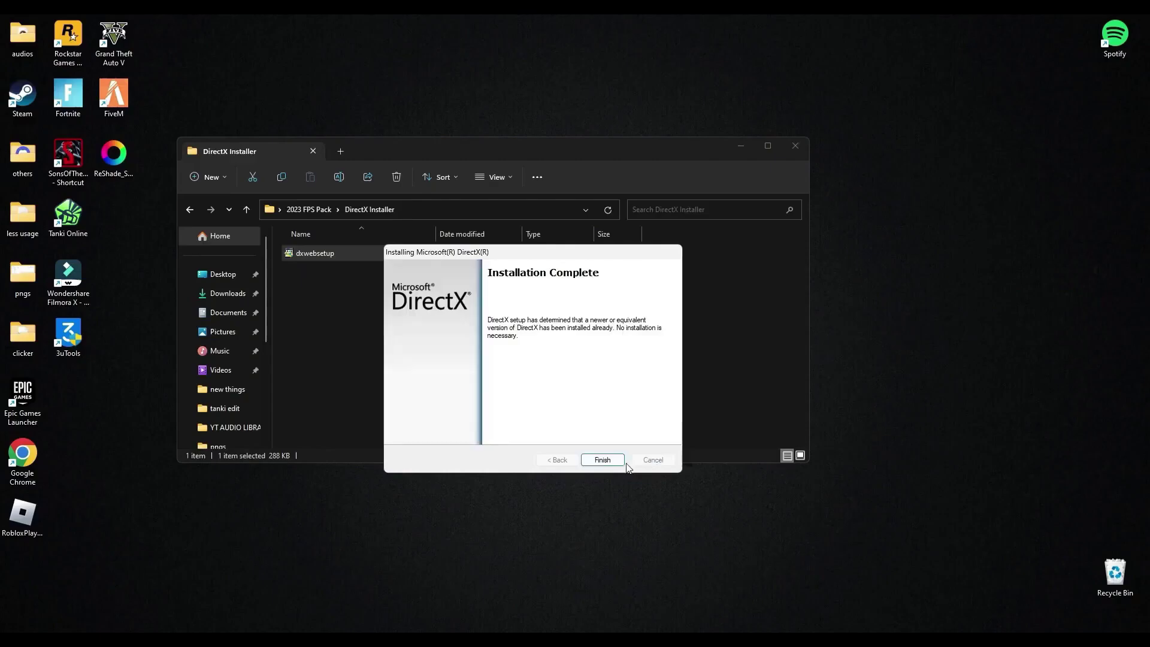
pyautogui.click(611, 461)
# Step: Return to 2023 FPS Pack and open the temp folder through Run
pyautogui.hotkey('alt', 'Up')
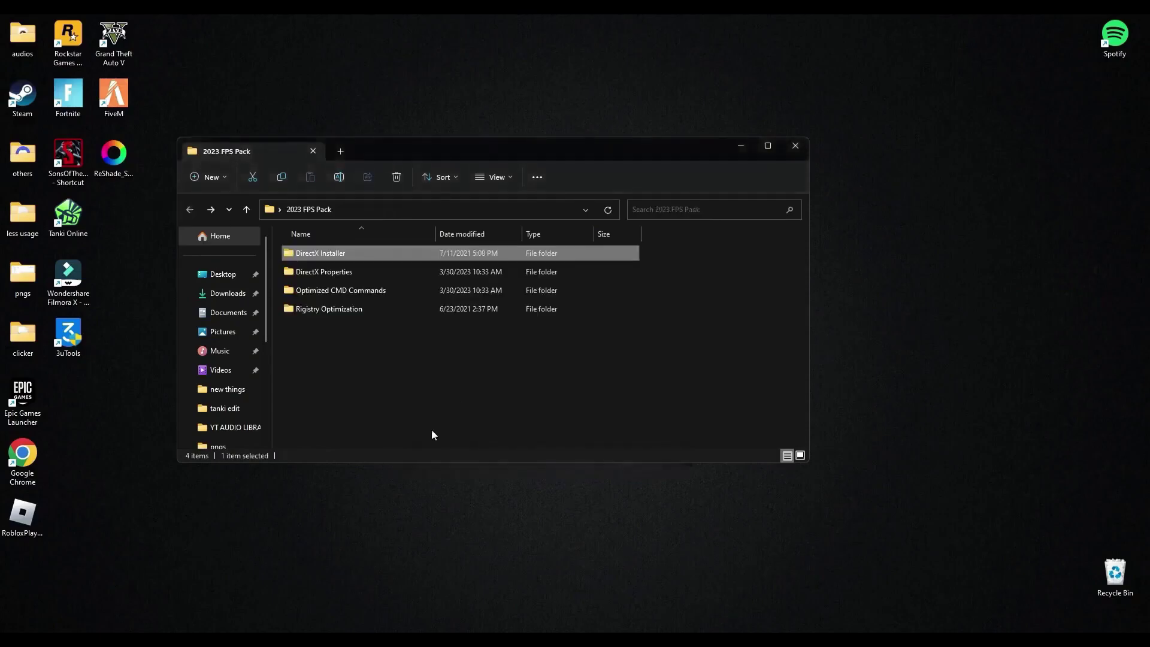
pyautogui.press('super')
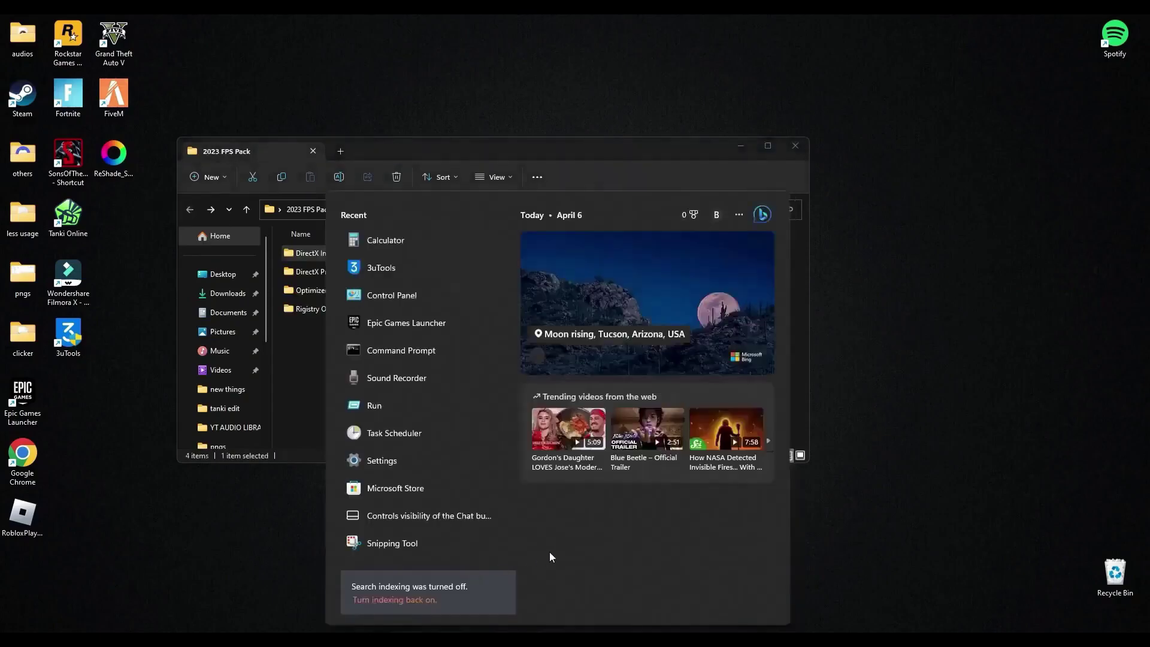
pyautogui.write('run')
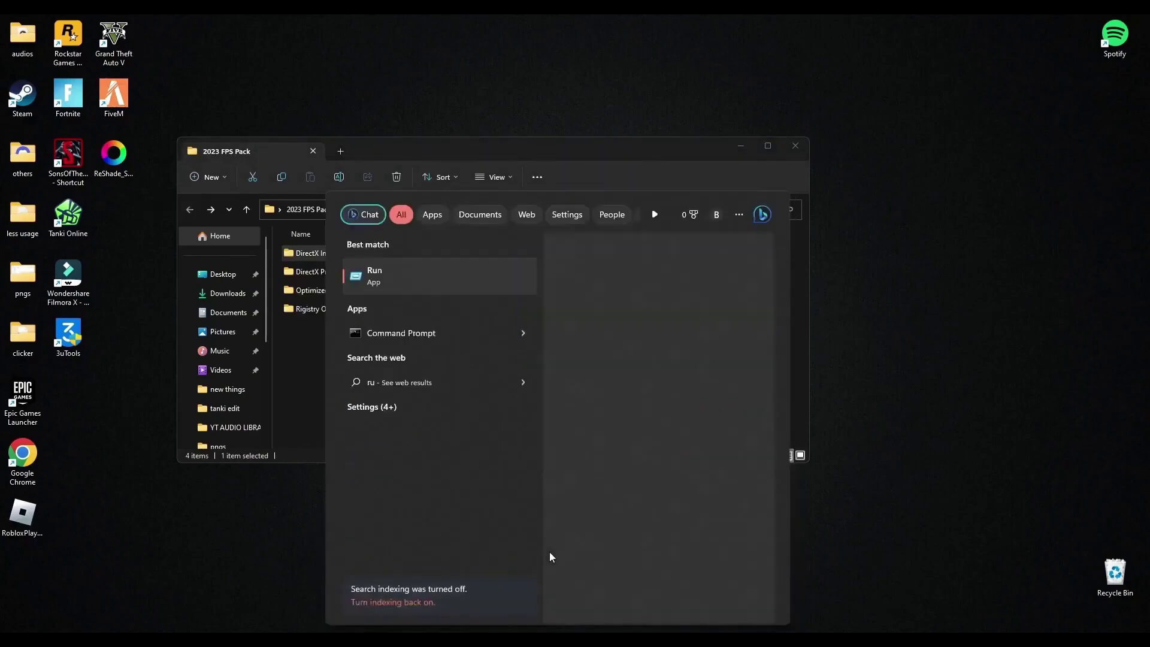
pyautogui.press('Return')
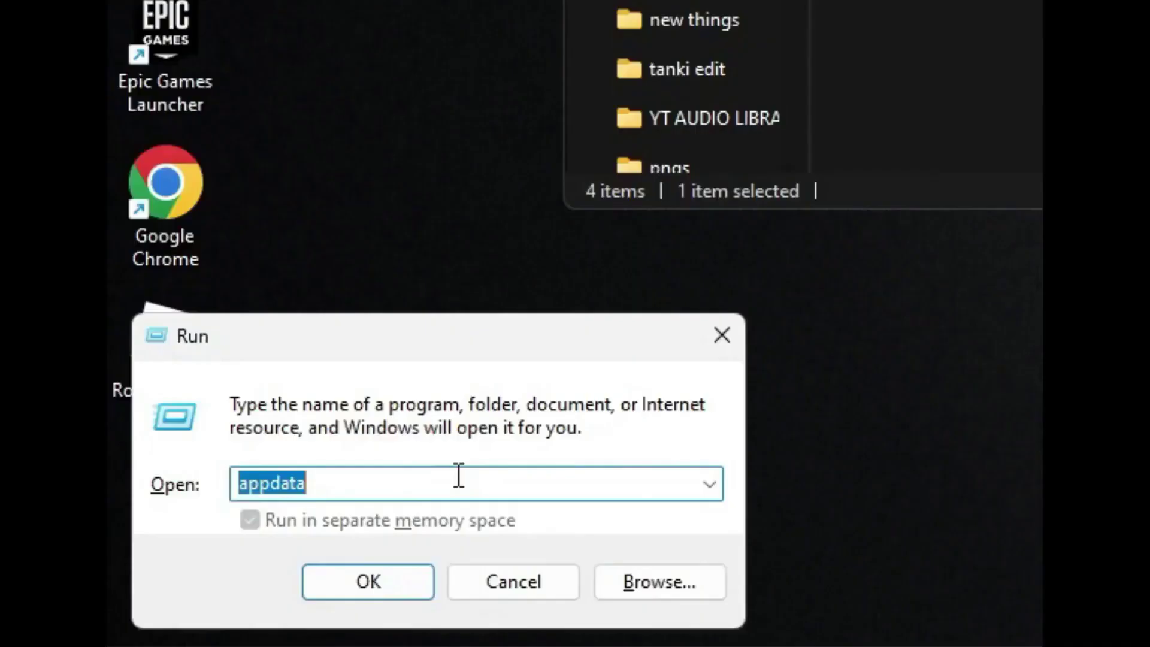
pyautogui.write('te')
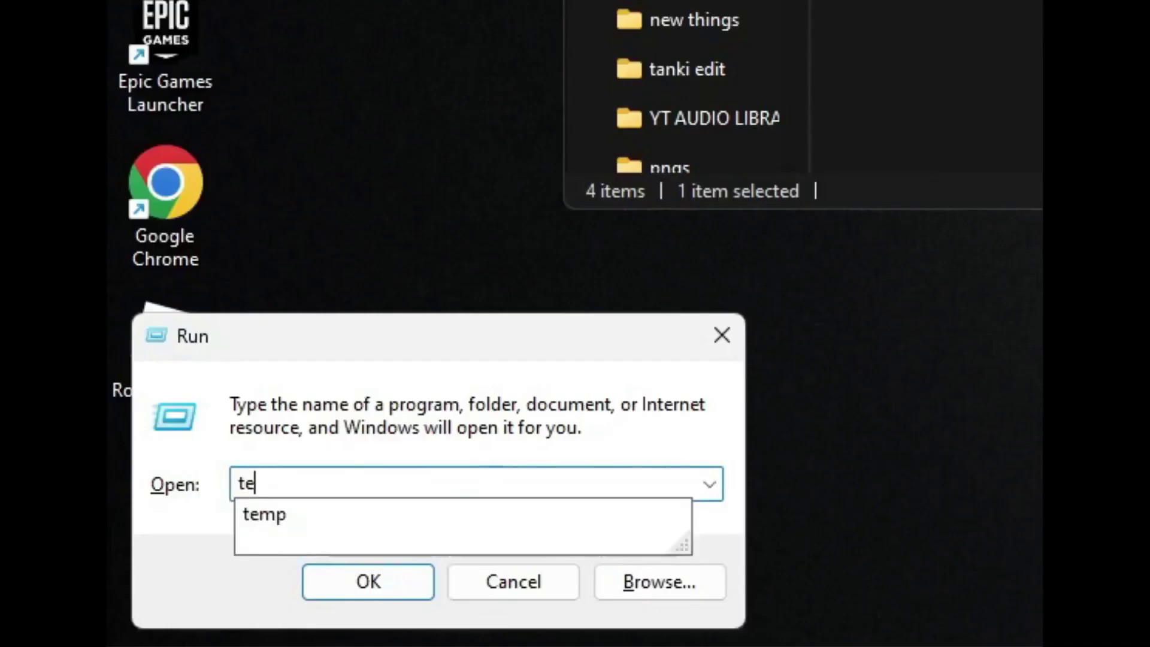
pyautogui.write('mp')
pyautogui.press('Return')
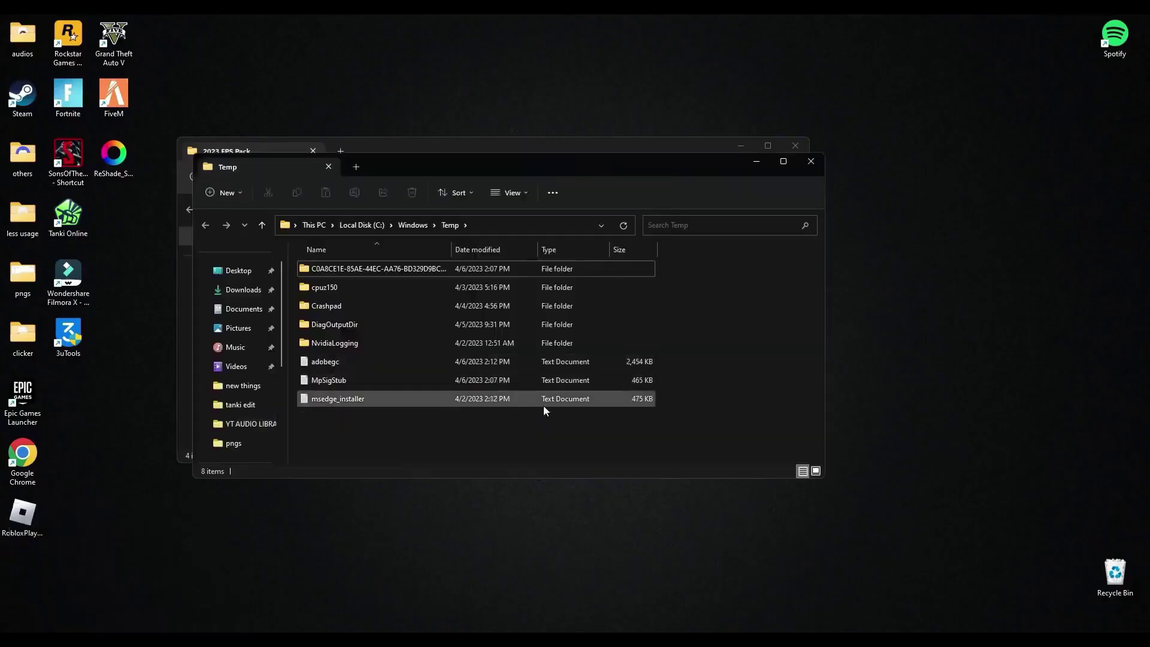
# Step: Delete all Temp files, skipping in-use files for all, and close the window
pyautogui.moveTo(517, 453); pyautogui.dragTo(477, 264)
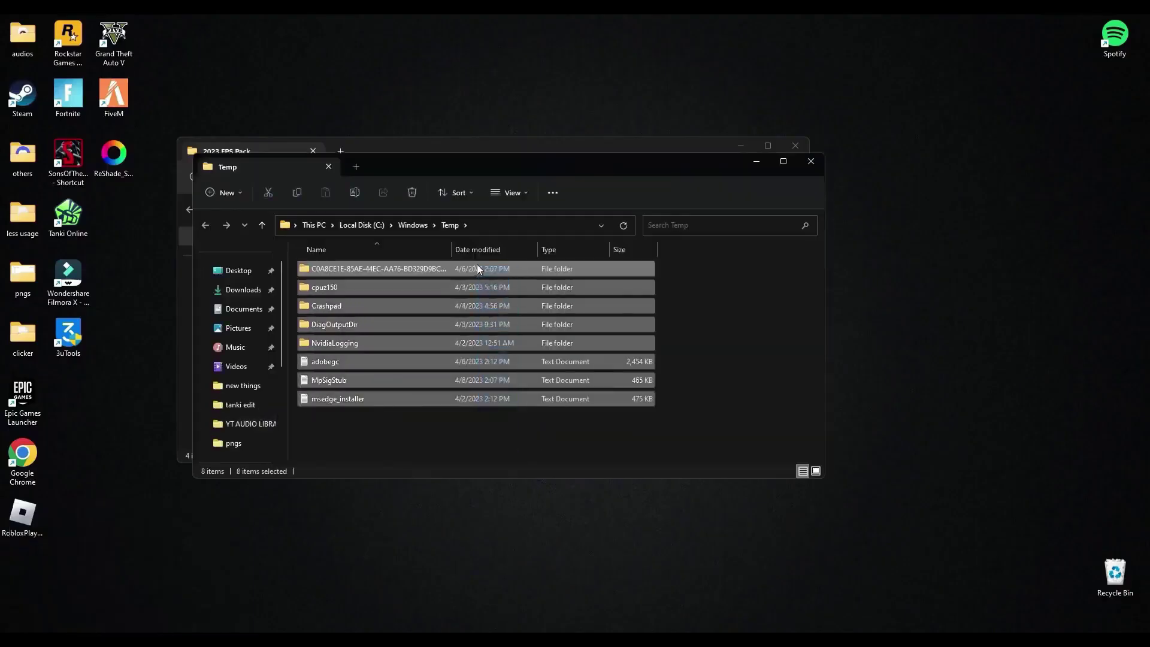
pyautogui.press('Delete')
pyautogui.click(225, 281)
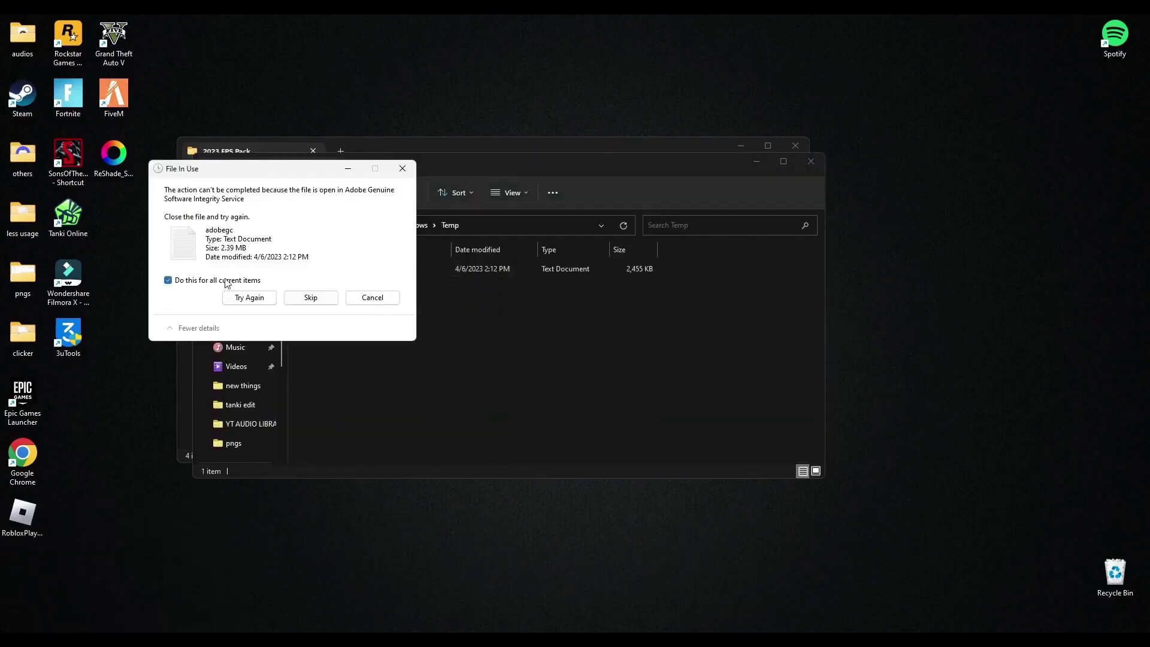
pyautogui.click(310, 298)
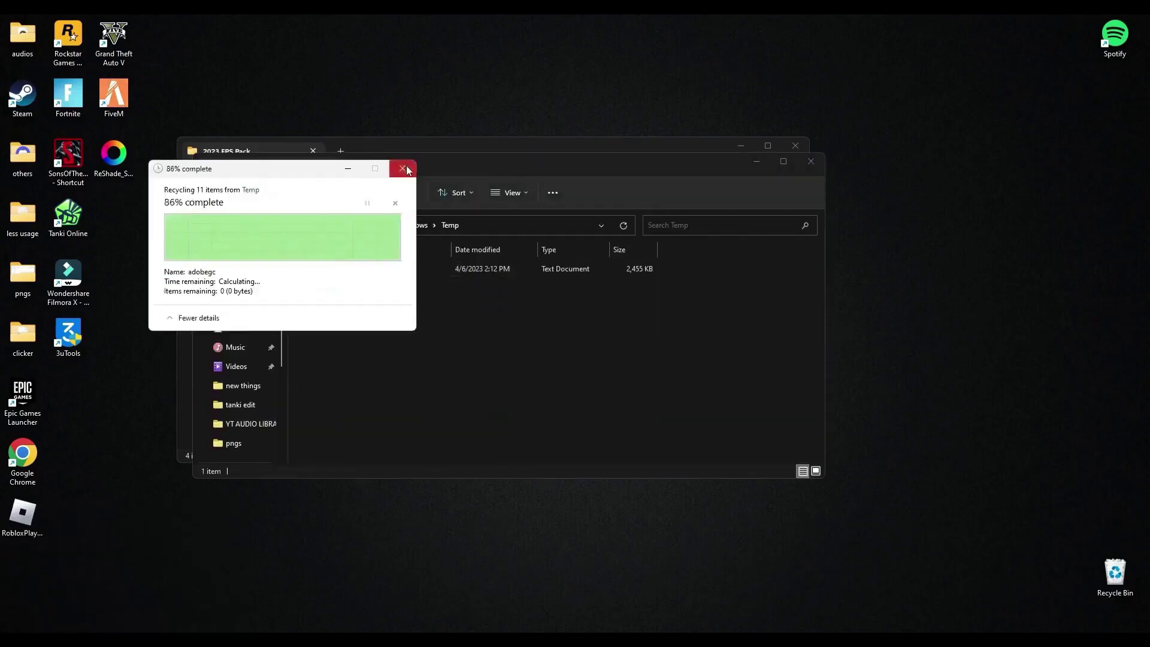
pyautogui.click(815, 161)
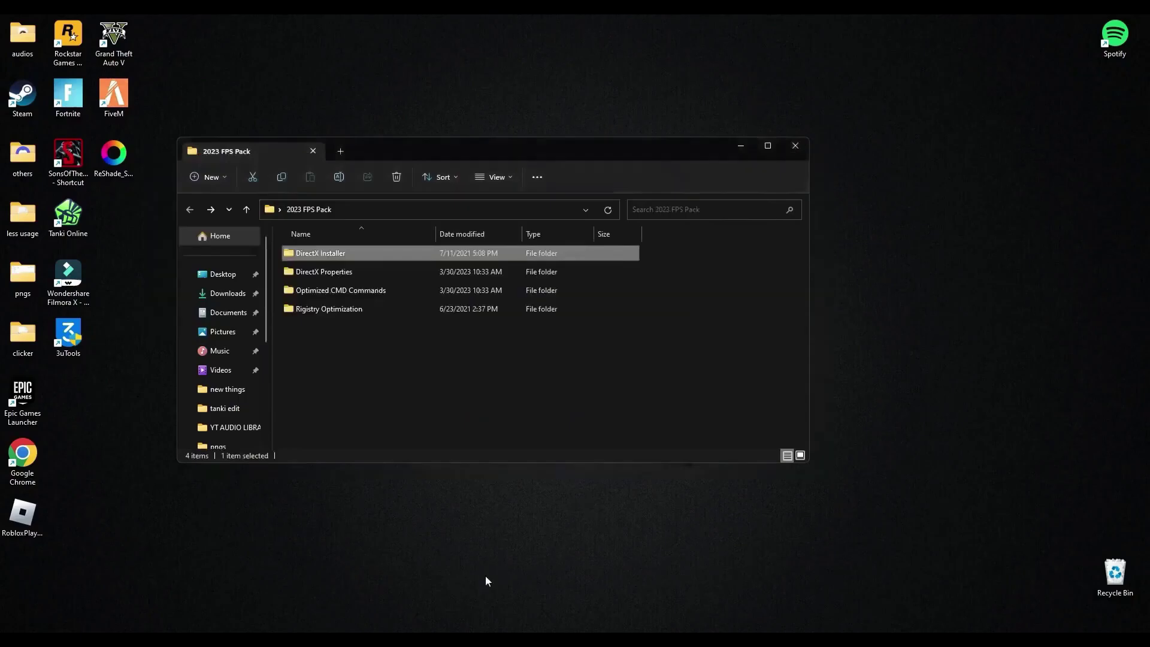
# Step: Open the %temp% folder through Run
pyautogui.press('super')
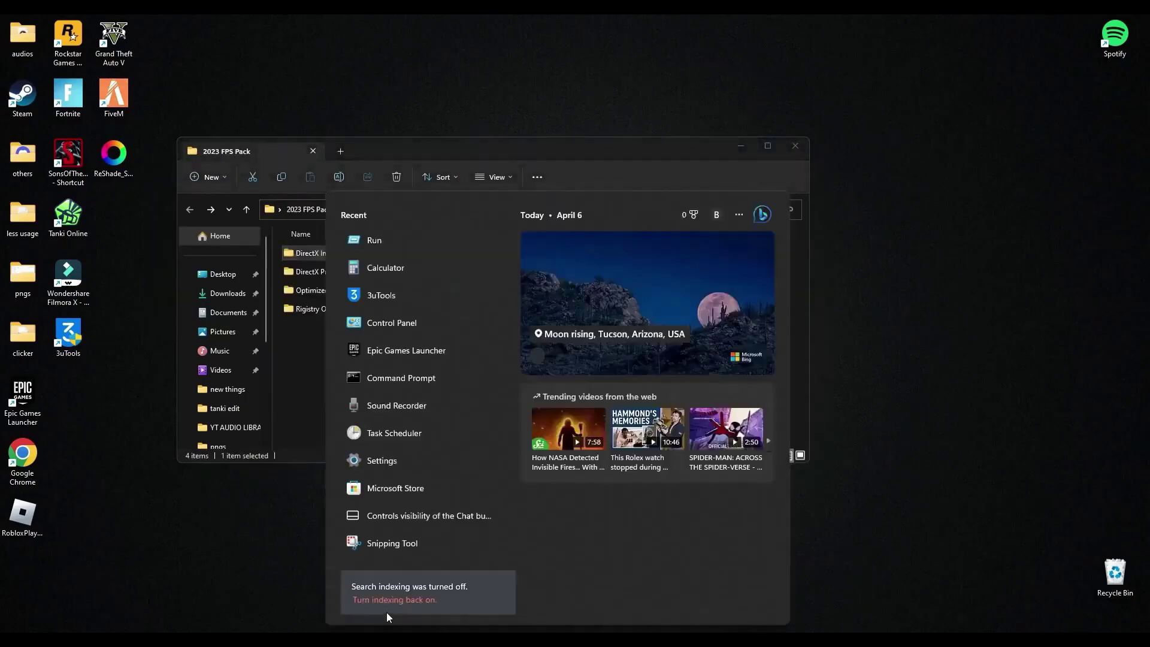
pyautogui.write('run')
pyautogui.press('Return')
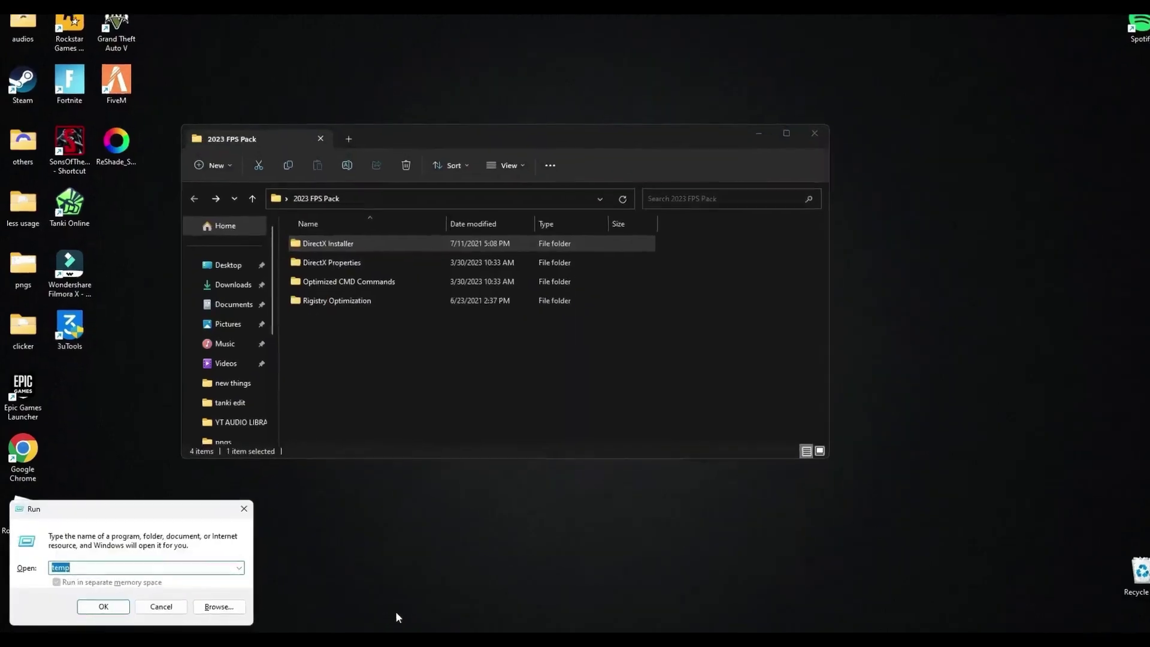
pyautogui.write('%')
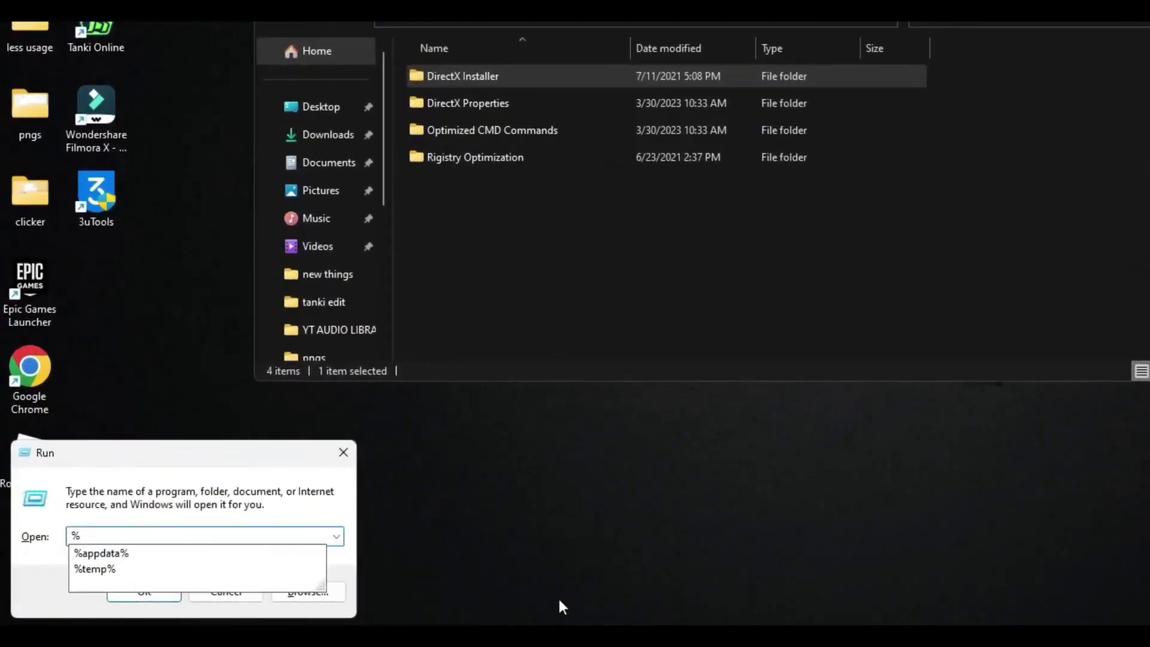
pyautogui.write('temp')
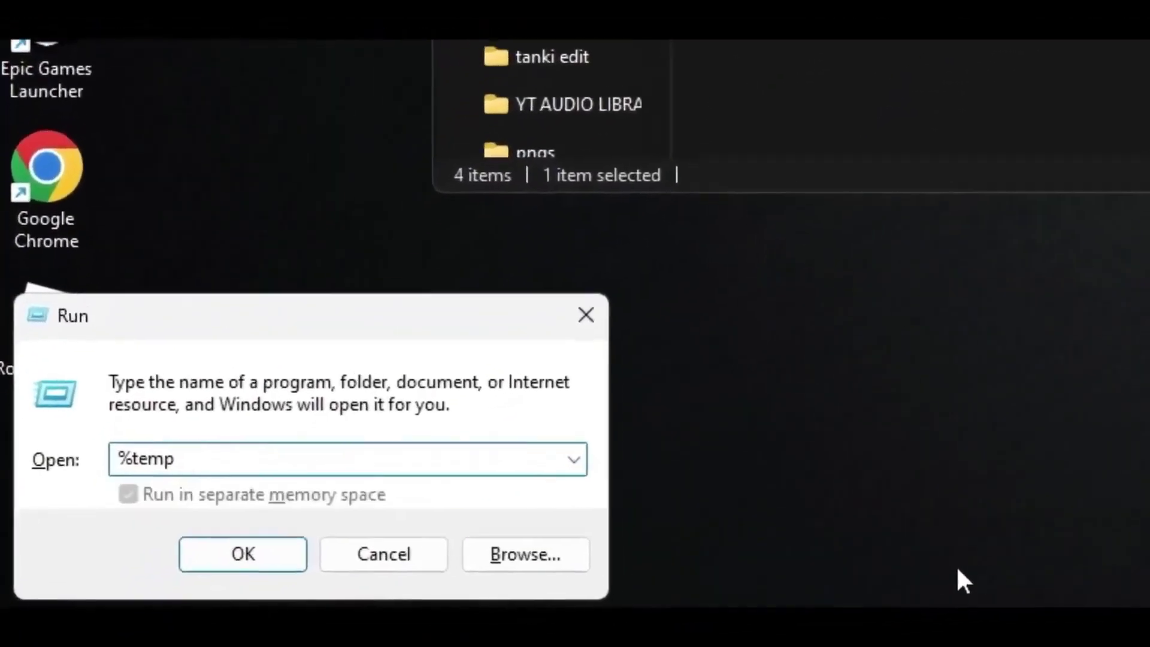
pyautogui.write('%')
pyautogui.press('Return')
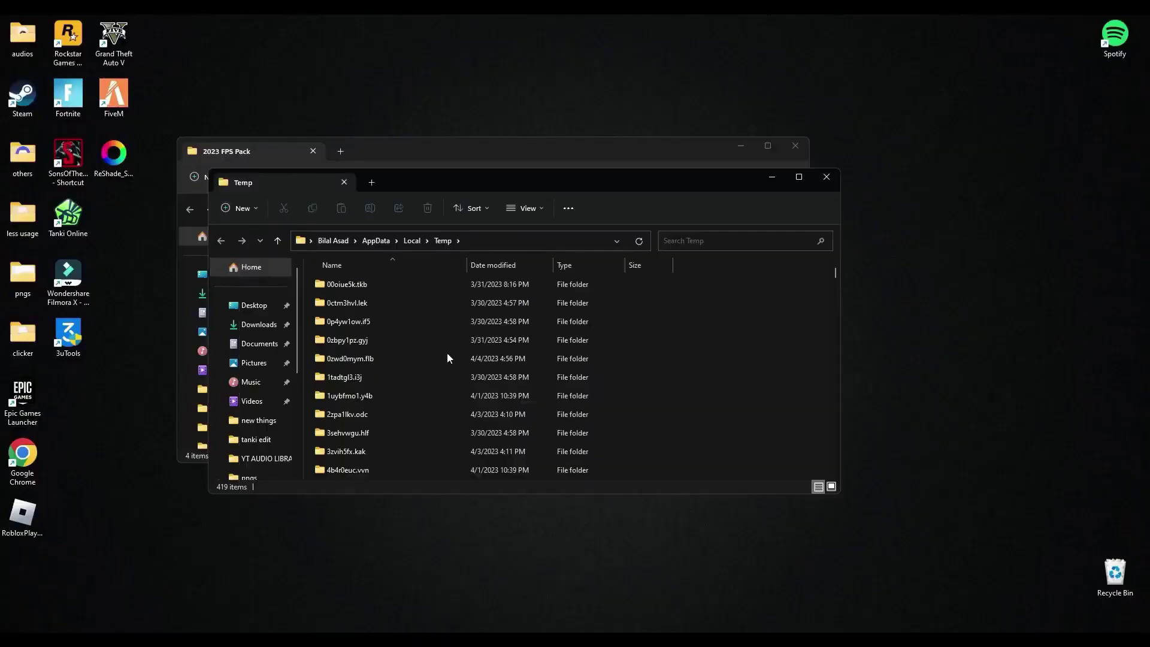
# Step: Delete all temporary files, skip the in-use ones, and close the window
pyautogui.click(595, 411)
pyautogui.hotkey('ctrl', 'a')
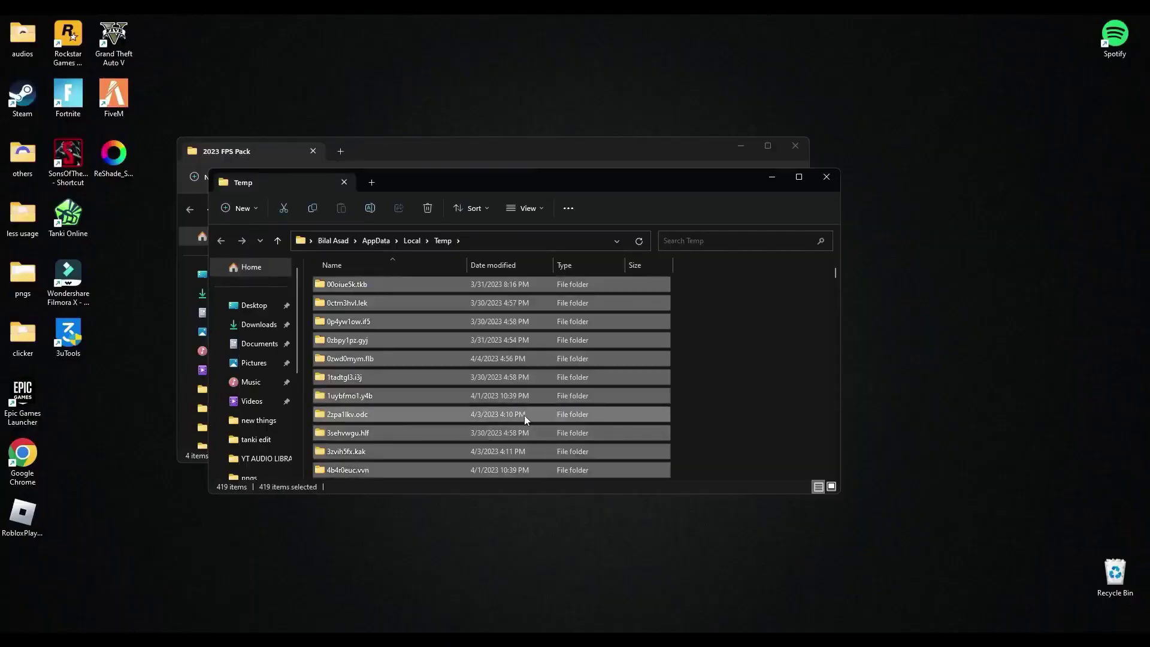
pyautogui.press('Delete')
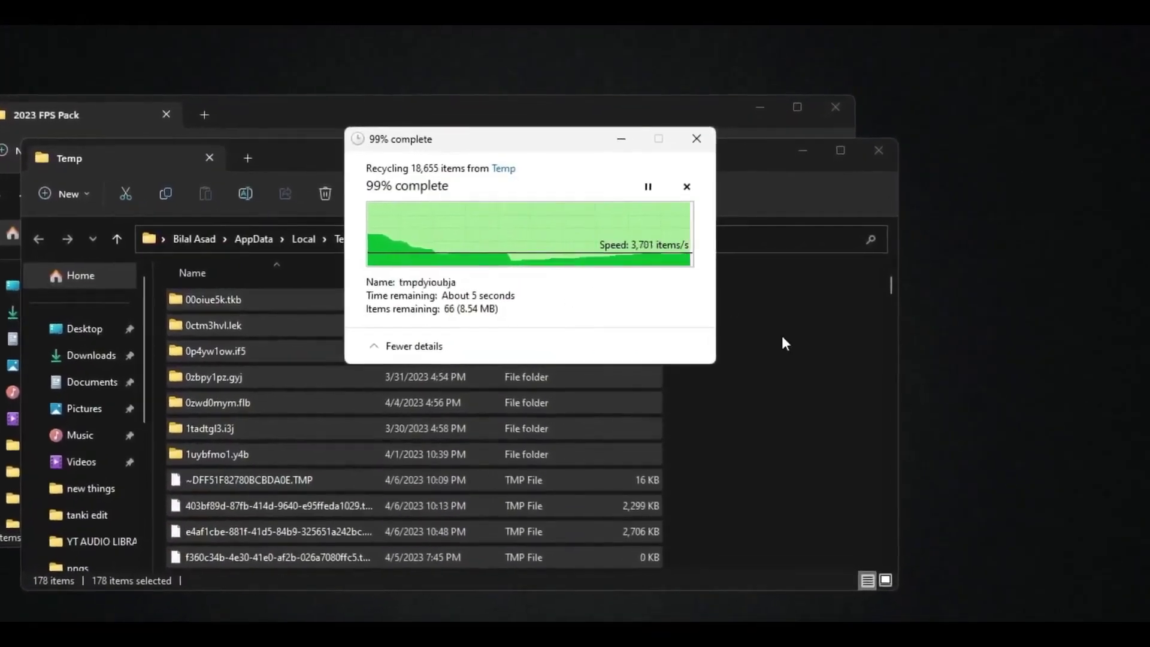
pyautogui.click(573, 322)
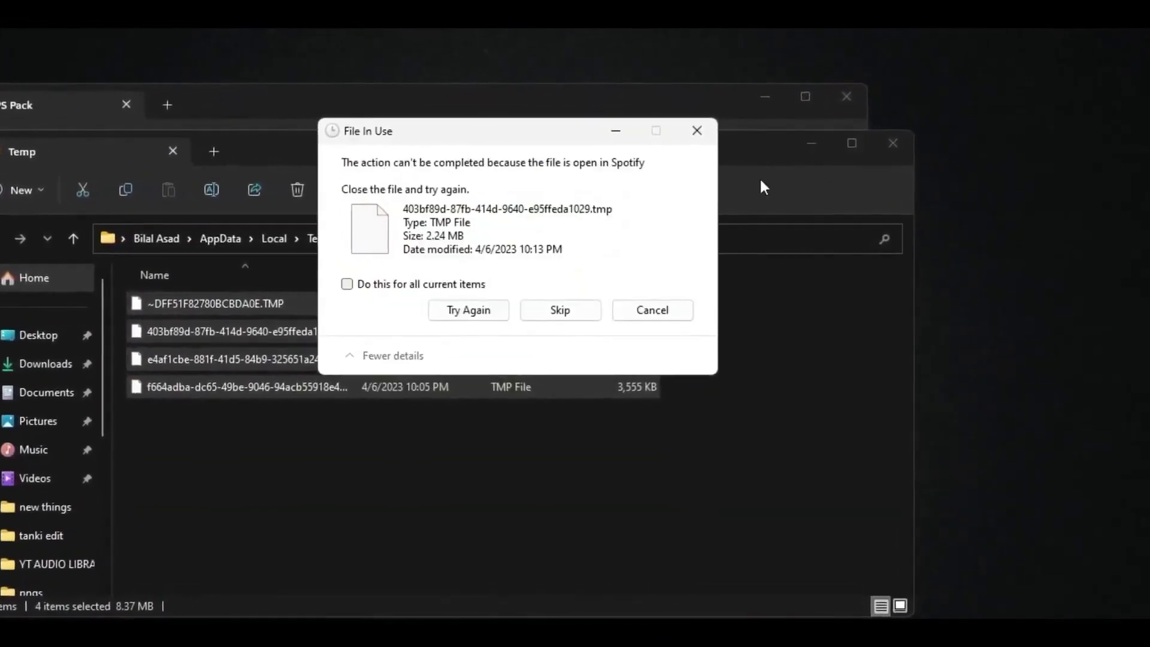
pyautogui.click(592, 314)
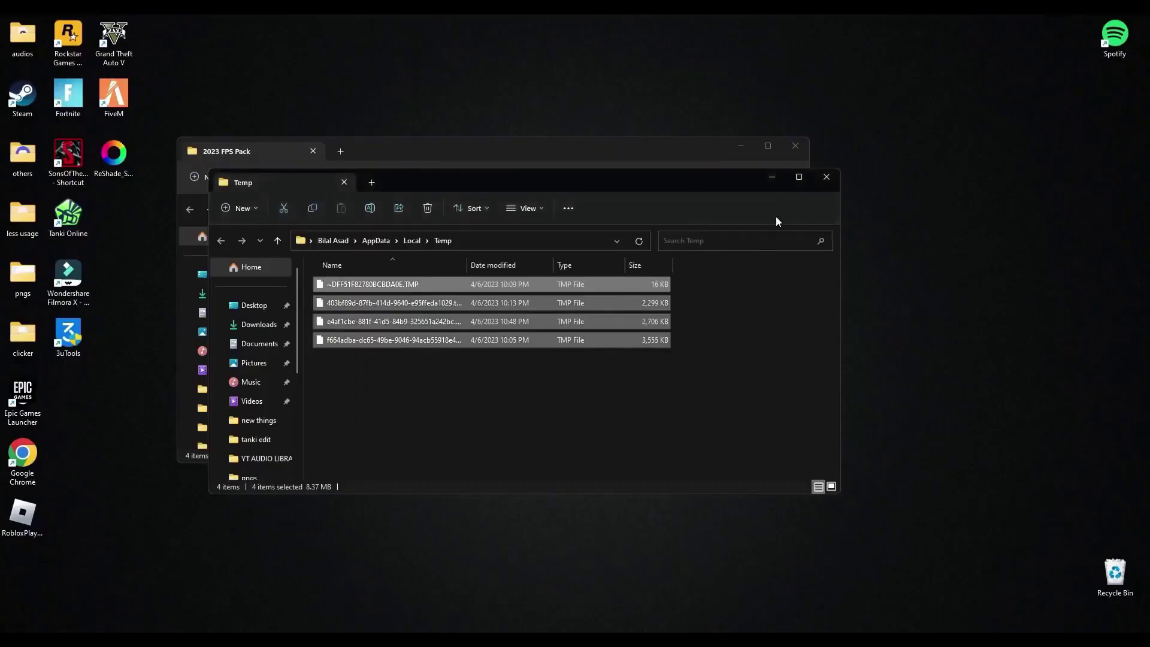
pyautogui.click(824, 180)
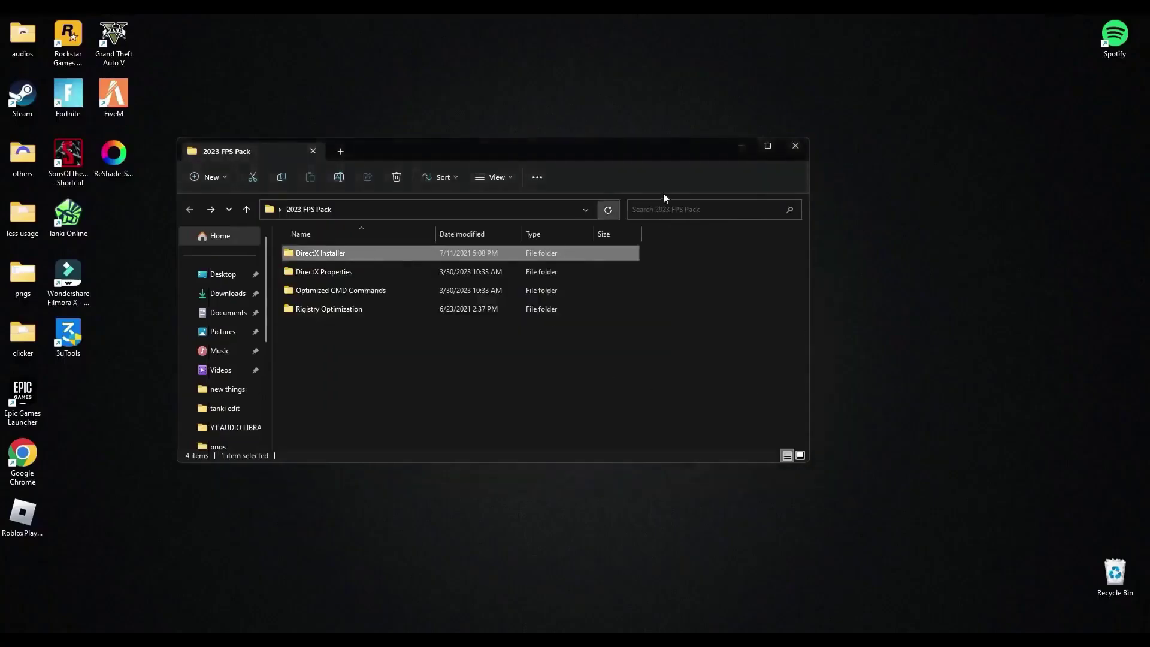
# Step: Open dxcpl from DirectX Properties and browse to add a program to its executable list
pyautogui.doubleClick(329, 277)
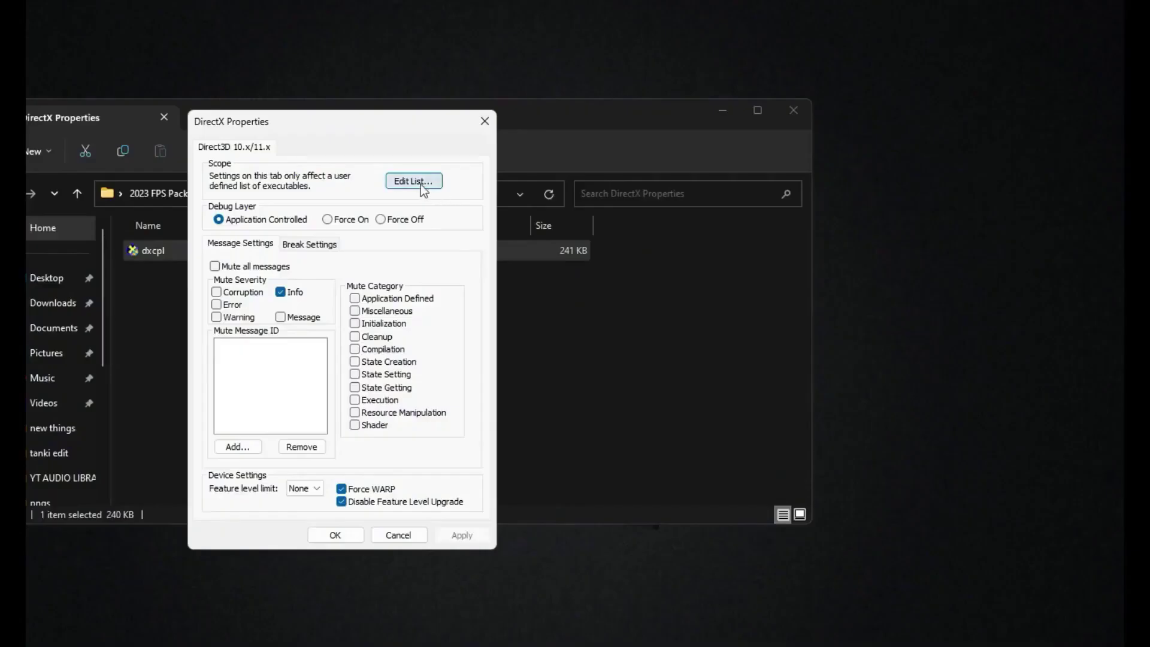
pyautogui.click(517, 203)
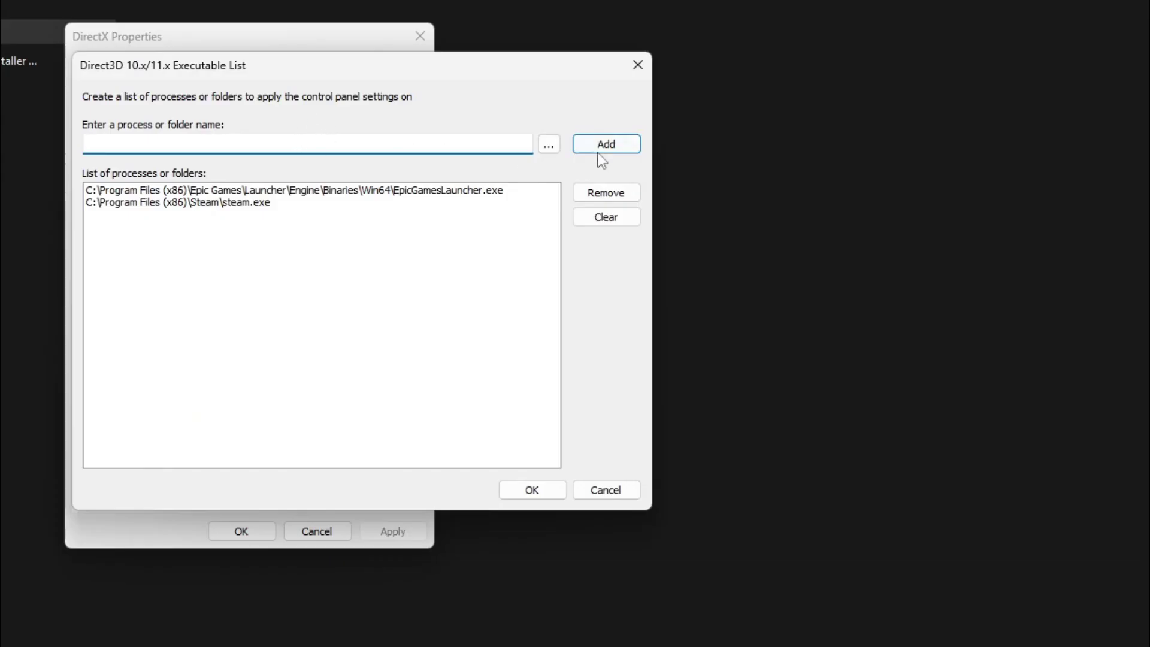
pyautogui.click(548, 144)
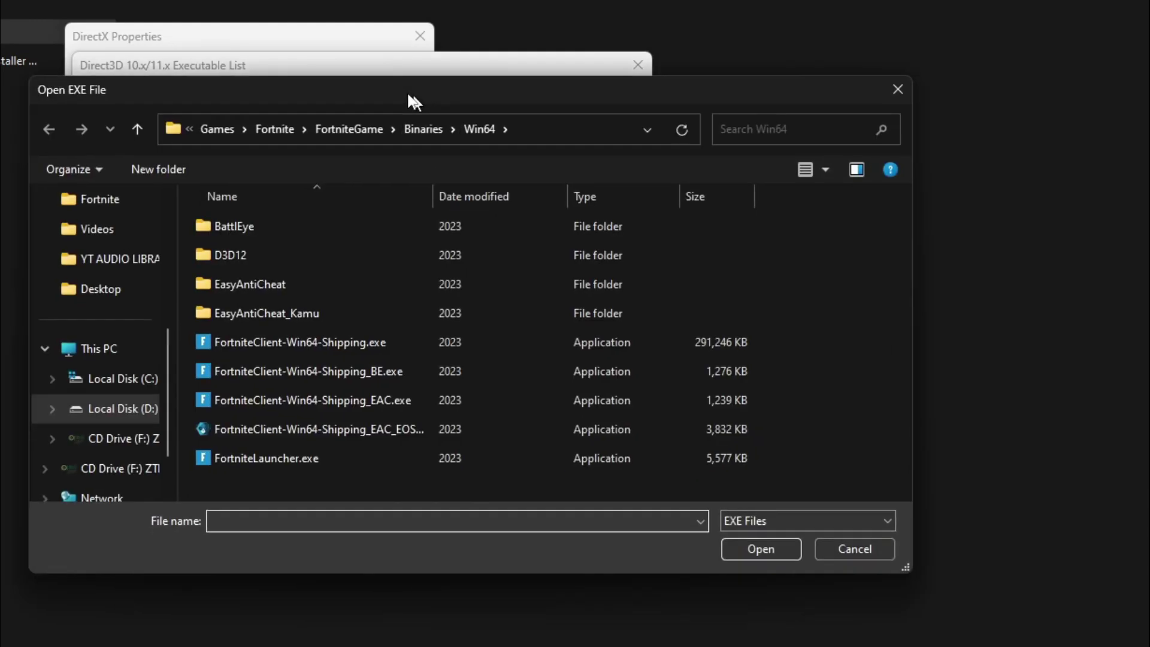
# Step: Navigate from drive C: into Program Files (x86)\Epic Games
pyautogui.doubleClick(283, 208)
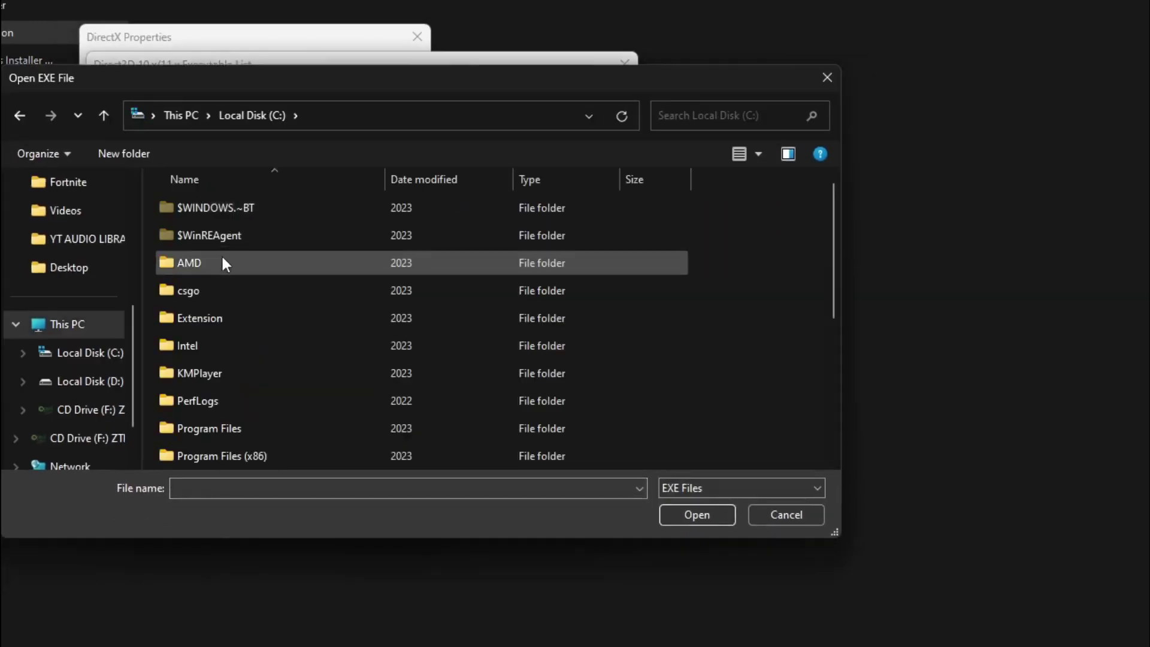
pyautogui.scroll(-1, 255, 327)
pyautogui.scroll(-2, 263, 269)
pyautogui.scroll(1, 281, 317)
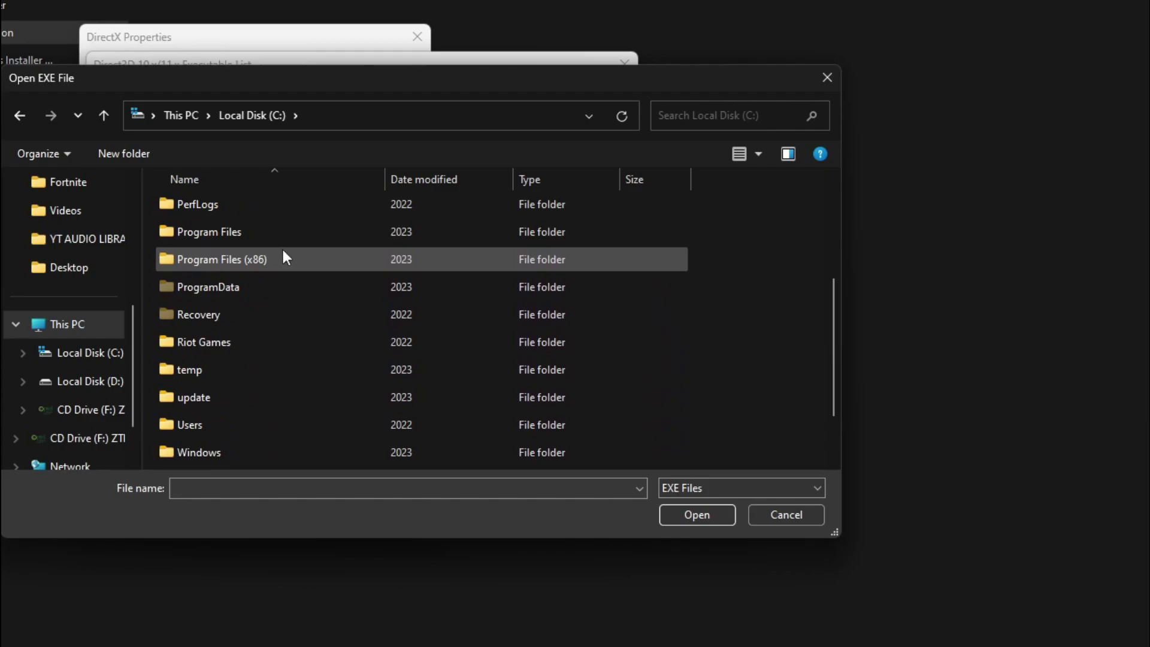
pyautogui.doubleClick(204, 233)
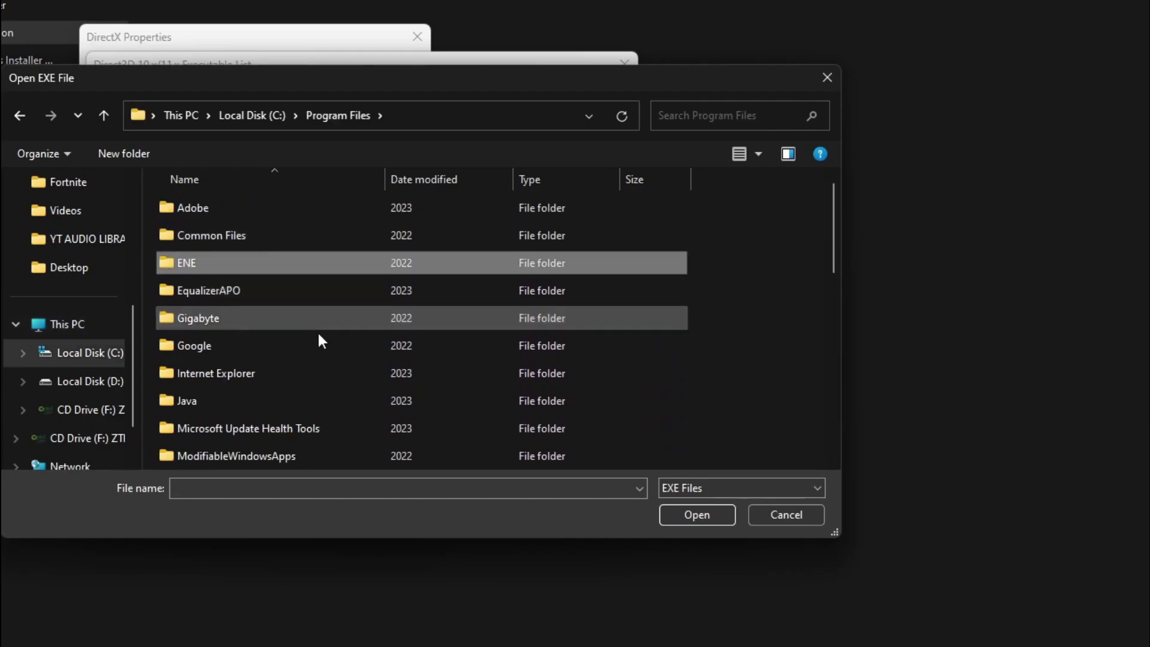
pyautogui.hotkey('alt', 'Left')
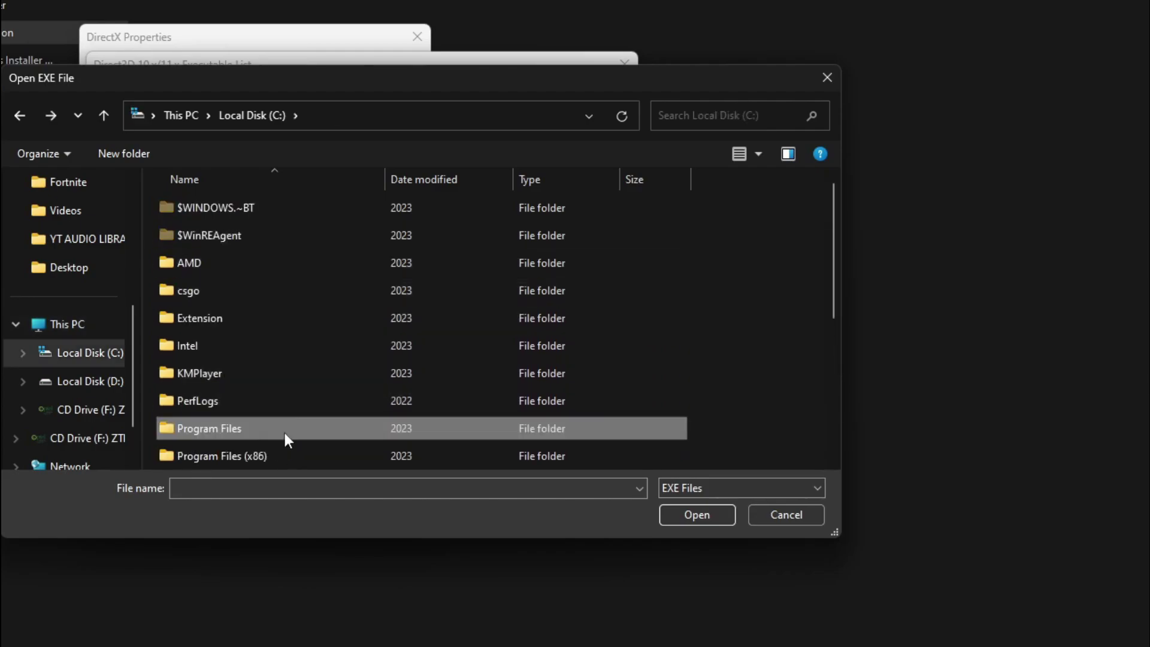
pyautogui.doubleClick(281, 454)
pyautogui.click(283, 290)
pyautogui.press('e')
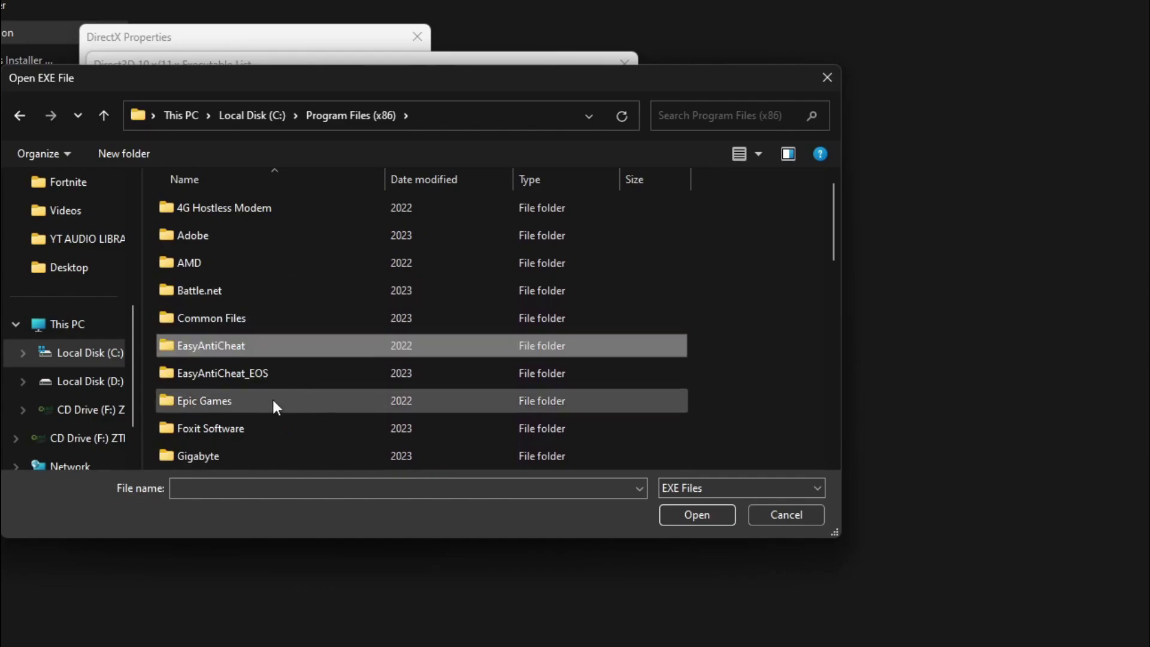
pyautogui.doubleClick(225, 401)
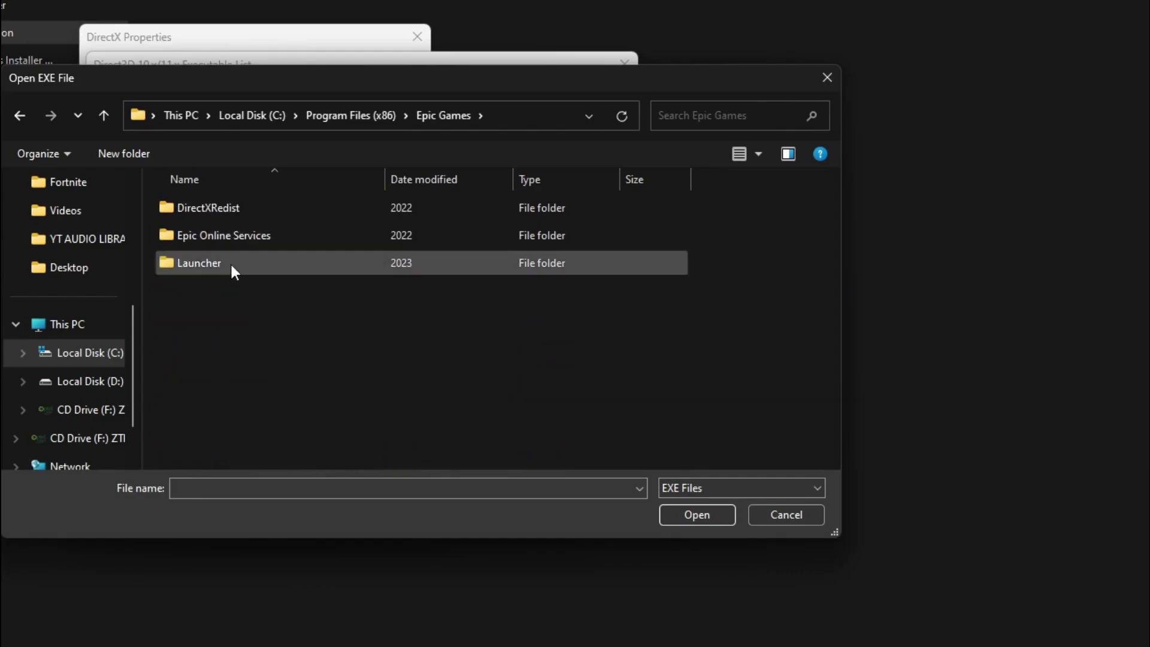
# Step: Add Launcher\Portal\Binaries\Win64\EpicGamesLauncher.exe to the Direct3D executable list and confirm
pyautogui.doubleClick(198, 266)
pyautogui.doubleClick(214, 237)
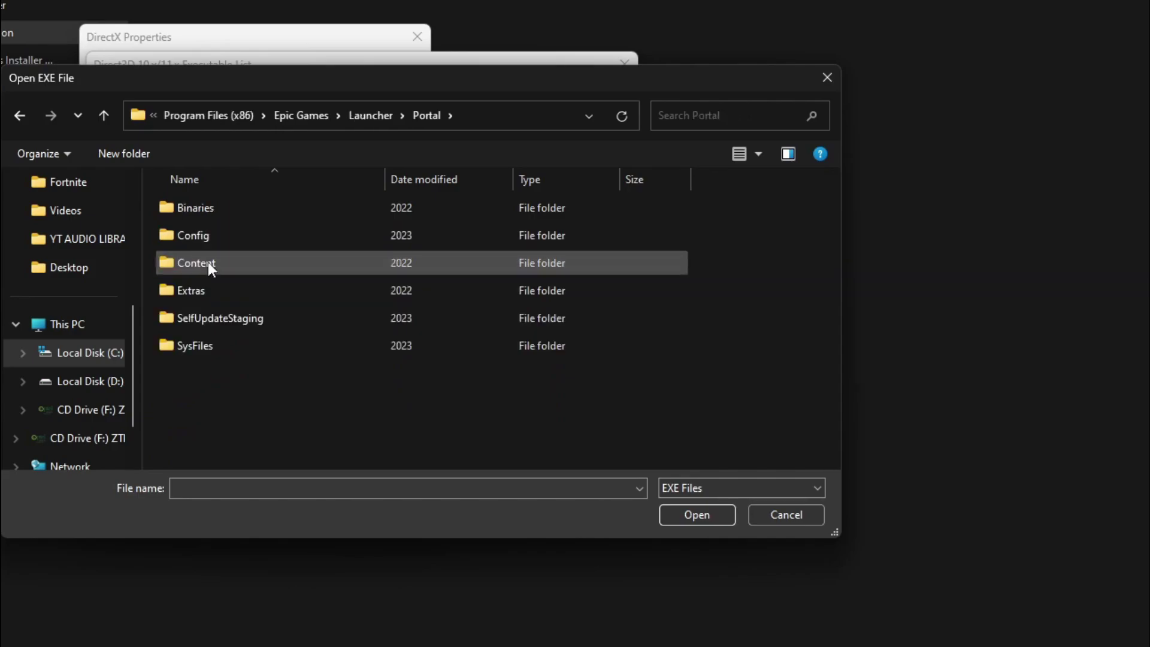
pyautogui.doubleClick(228, 214)
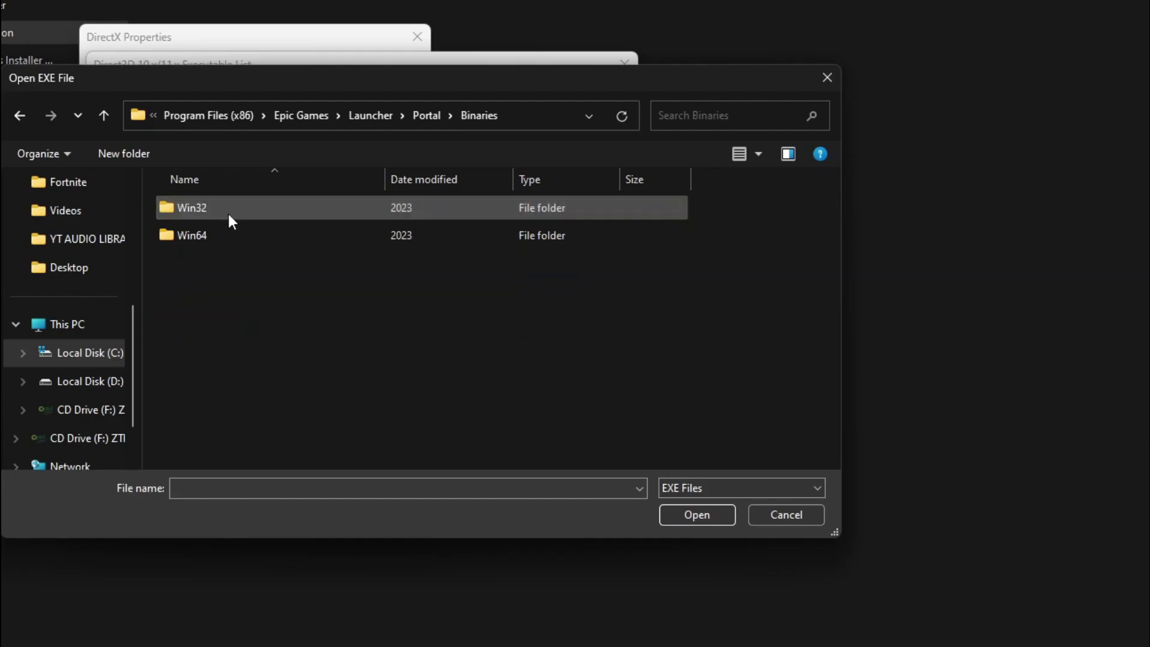
pyautogui.doubleClick(213, 247)
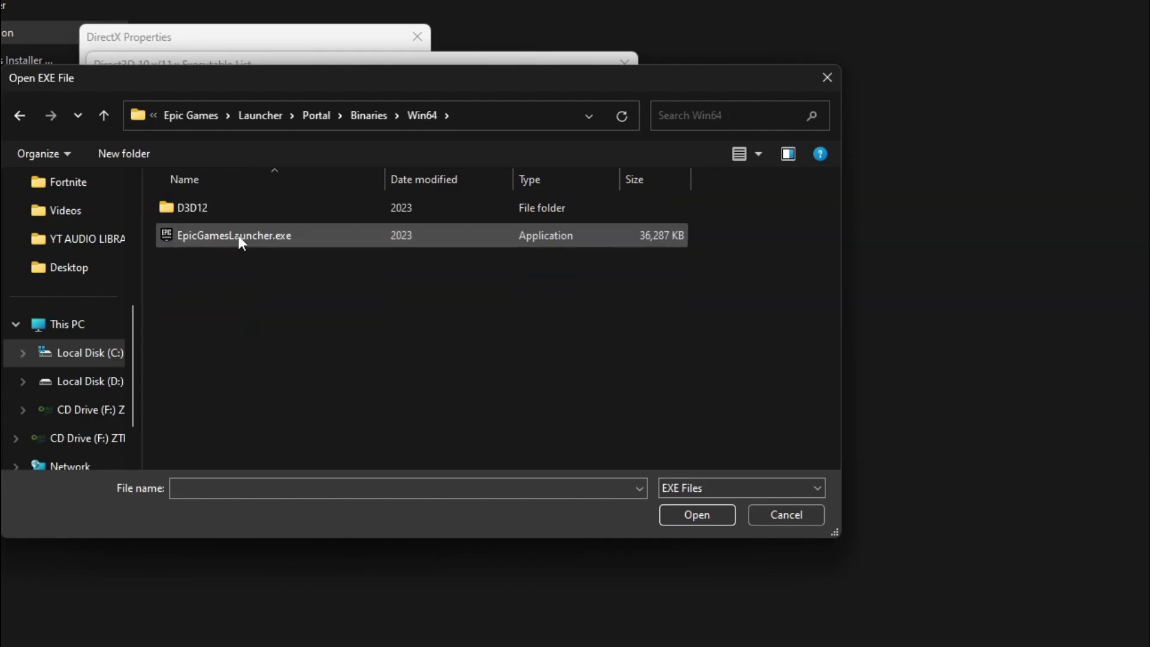
pyautogui.click(215, 240)
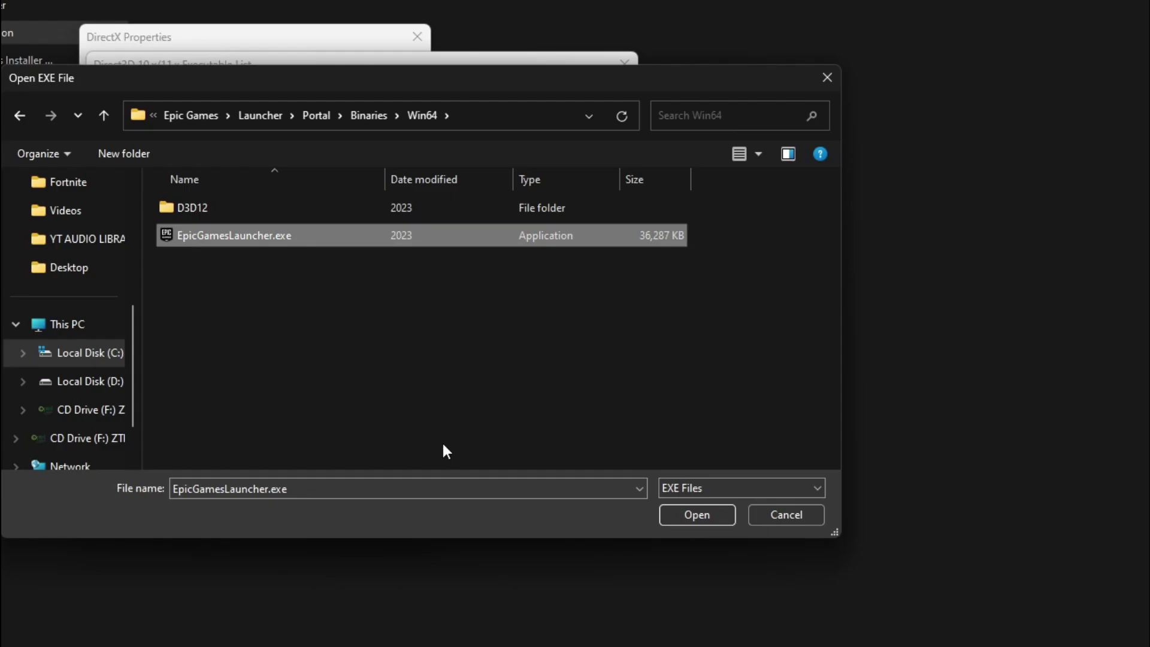
pyautogui.click(698, 514)
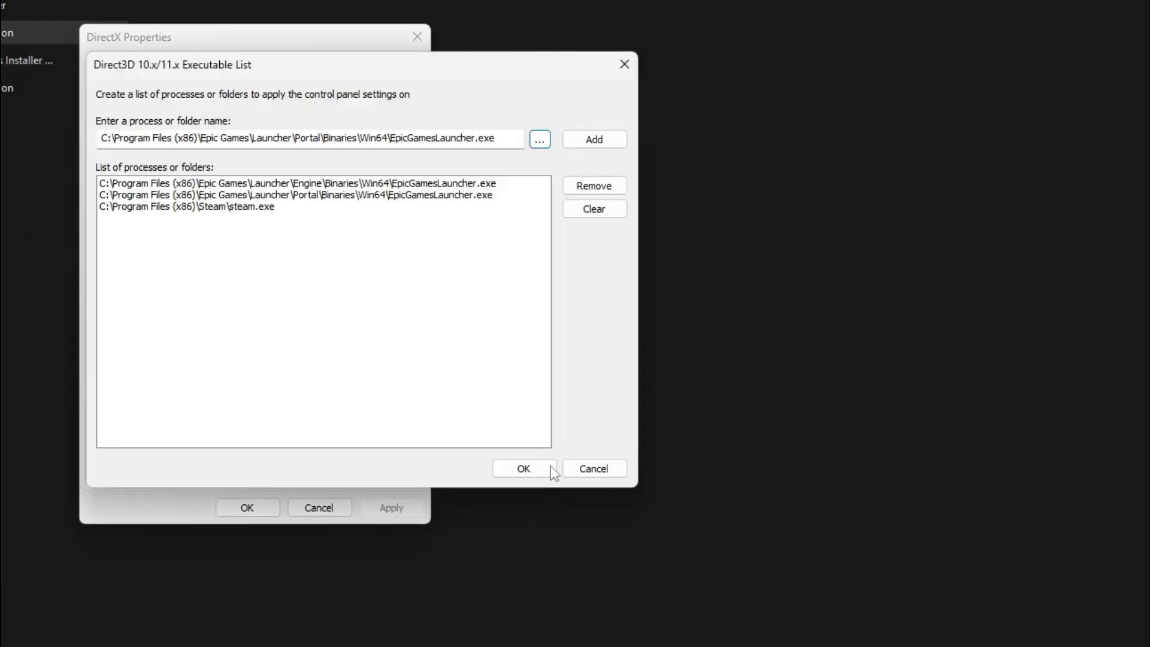
pyautogui.click(584, 142)
pyautogui.click(525, 461)
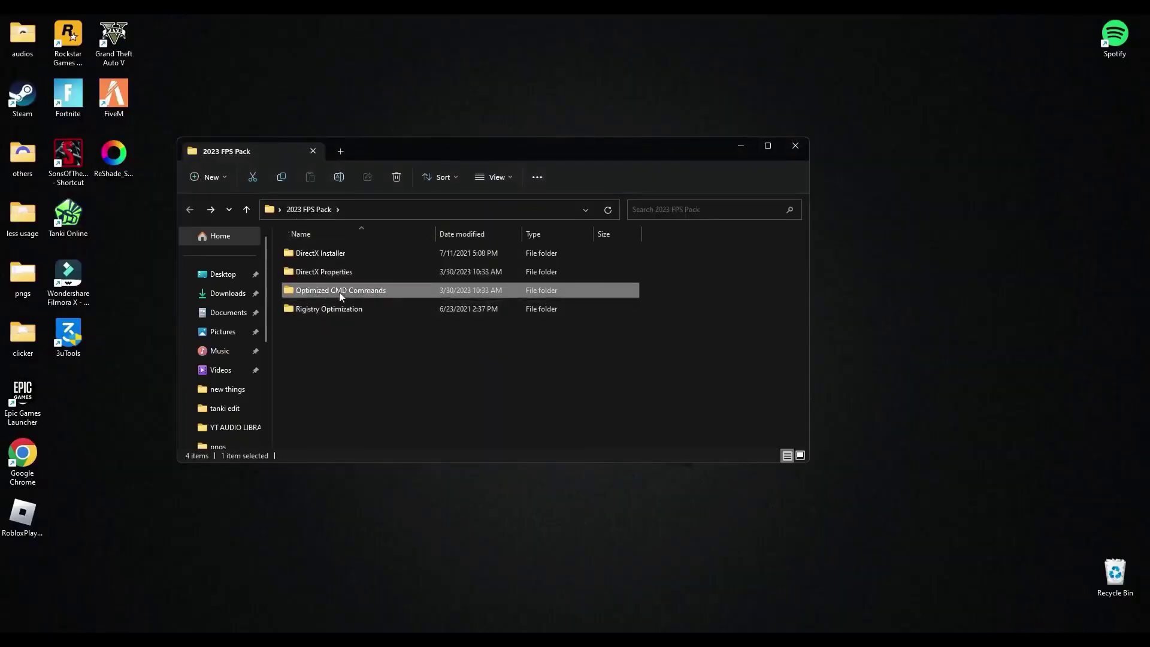
# Step: Open the cmd commands text file in Optimized CMD Commands
pyautogui.doubleClick(339, 292)
pyautogui.moveTo(401, 149); pyautogui.dragTo(422, 111)
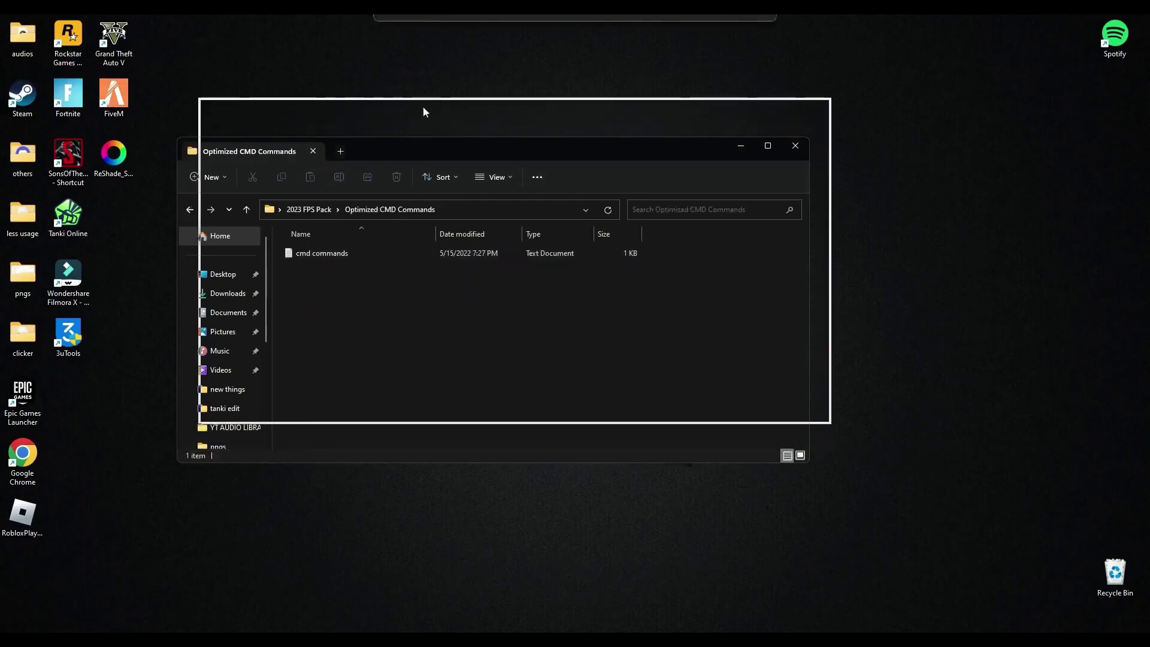
pyautogui.doubleClick(318, 218)
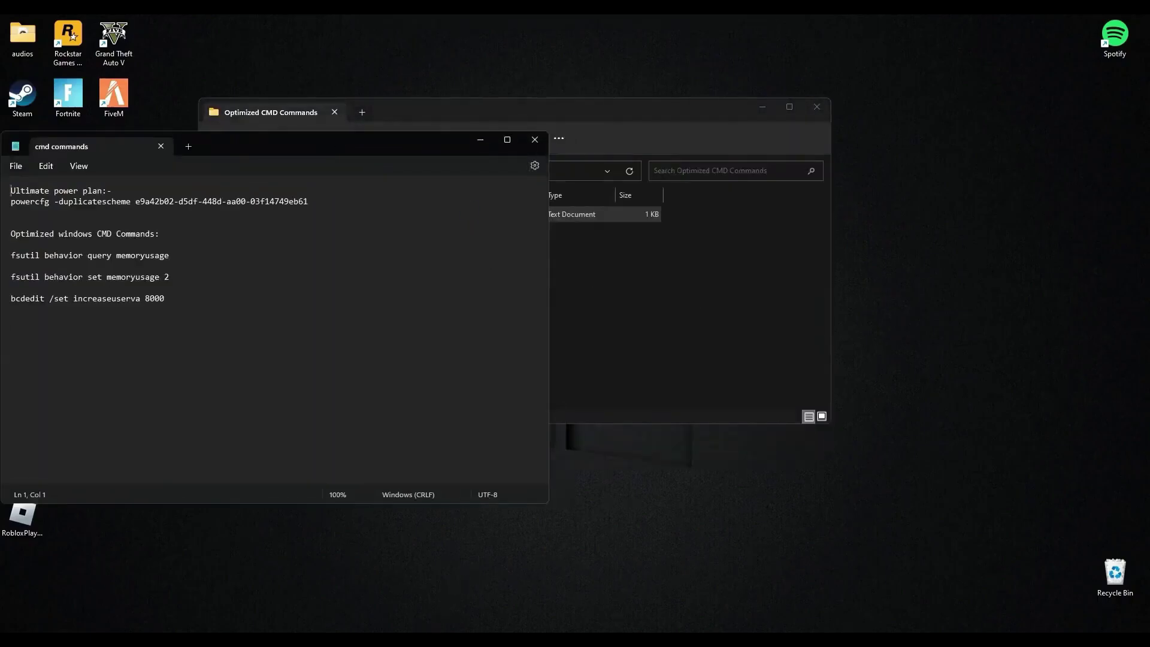
pyautogui.press('super')
pyautogui.write('cmd')
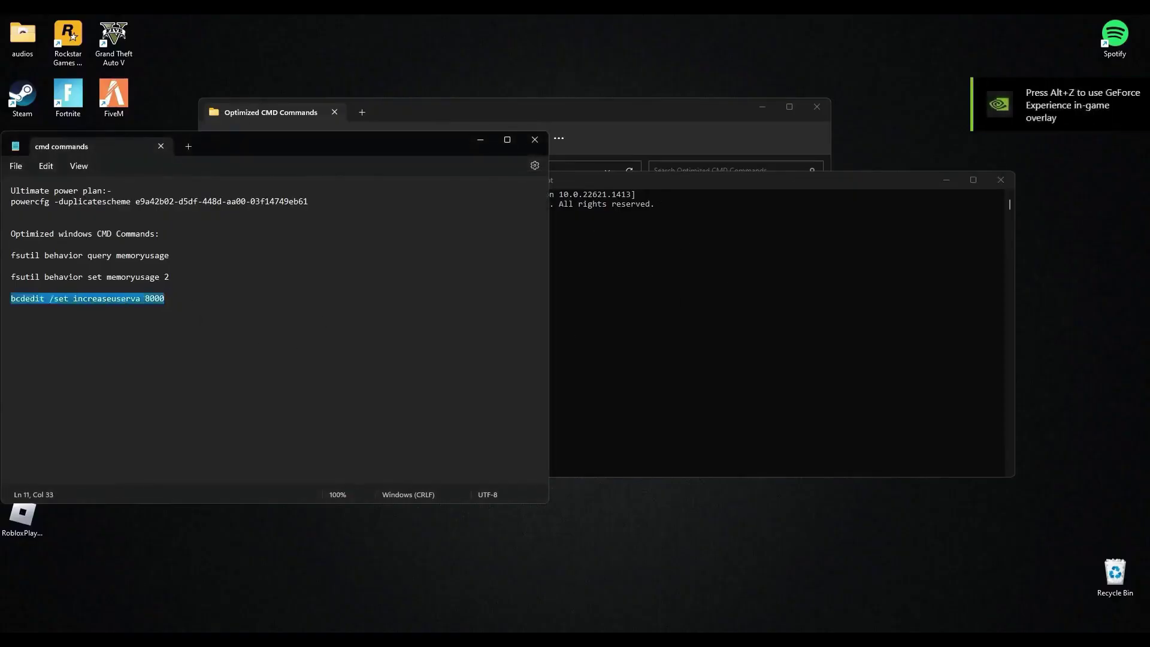
# Step: Paste and run the fsutil memory-usage and bcdedit increaseuserva commands in Command Prompt
pyautogui.moveTo(189, 303)
pyautogui.mouseDown()
pyautogui.moveTo(14, 288)
pyautogui.moveTo(7, 254)
pyautogui.mouseUp()
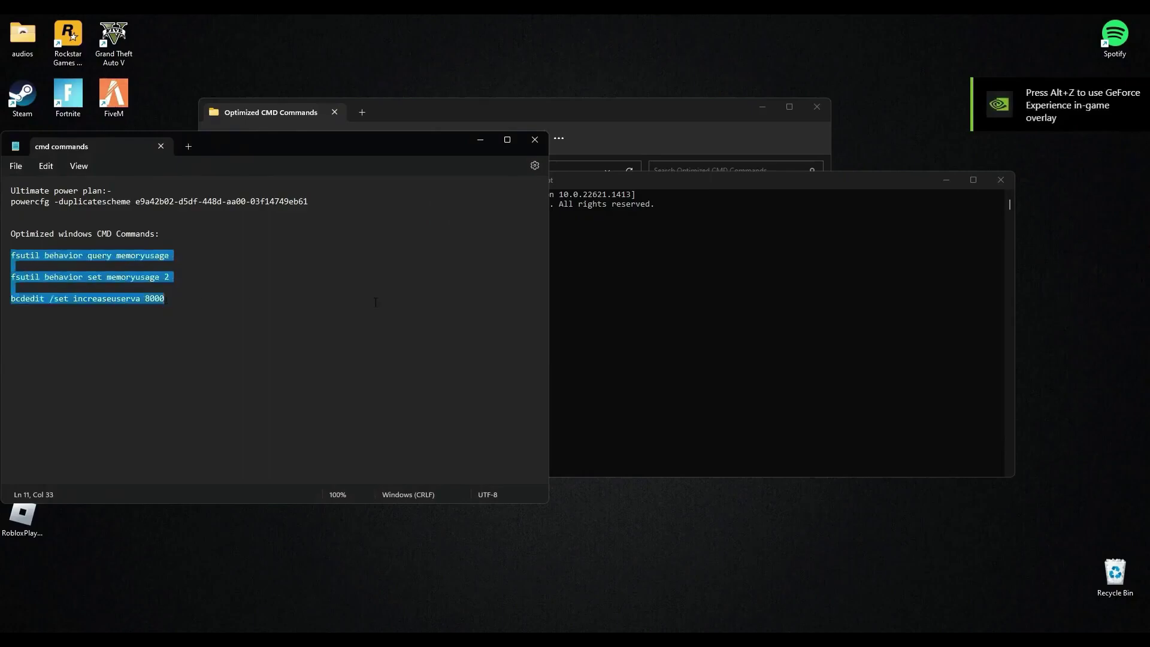
pyautogui.click(594, 281)
pyautogui.rightClick(576, 240)
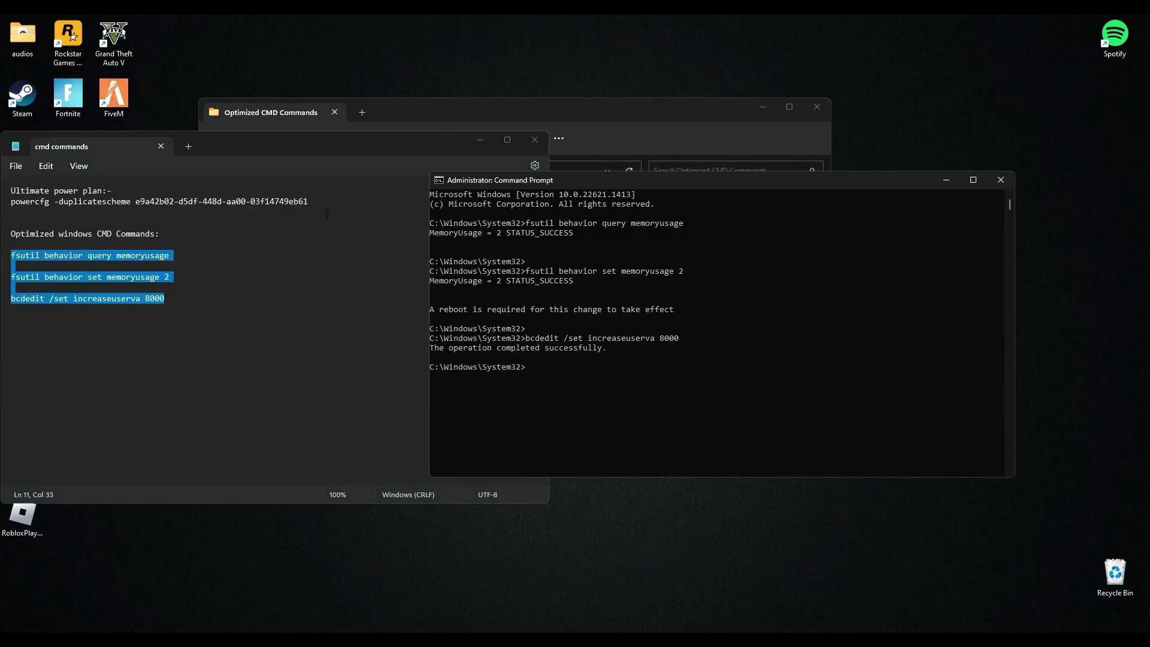
# Step: Paste and run the Ultimate Performance power-plan command, then close the console
pyautogui.click(180, 359)
pyautogui.moveTo(11, 202); pyautogui.dragTo(308, 202)
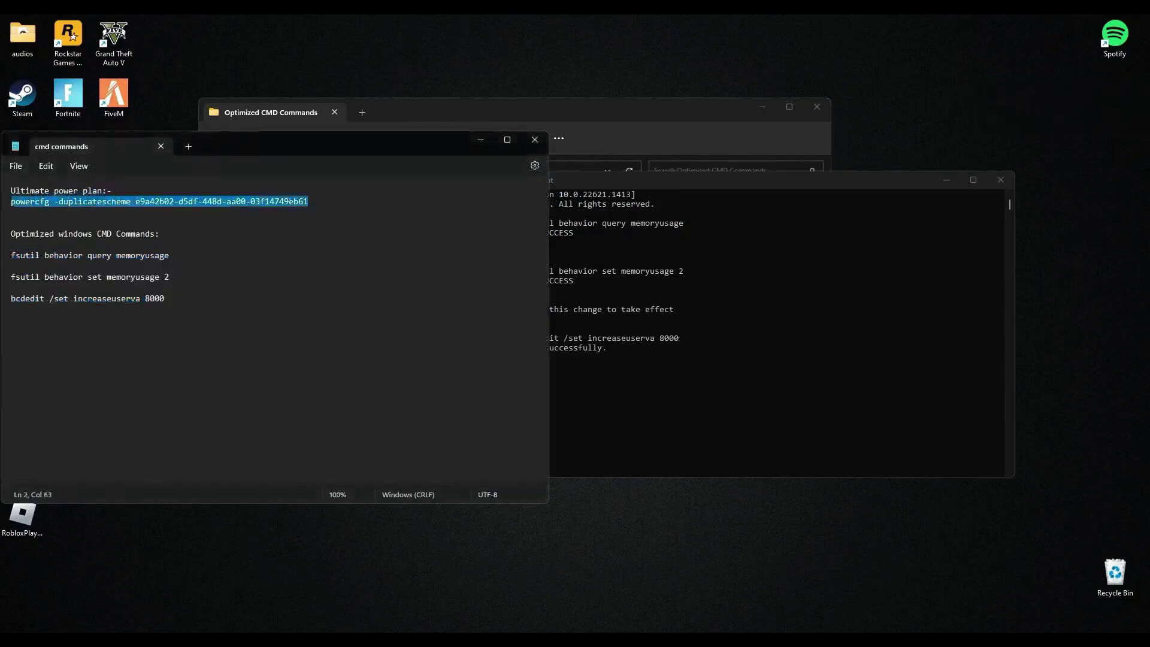
pyautogui.click(710, 350)
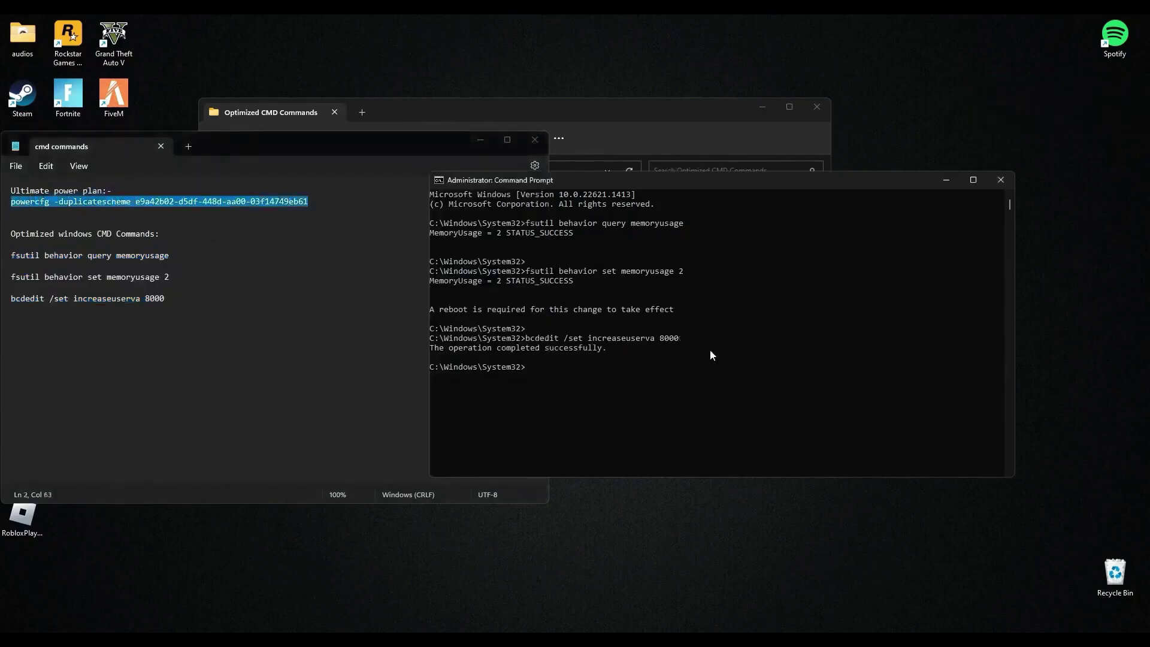
pyautogui.rightClick(670, 364)
pyautogui.press('Return')
pyautogui.write('exit')
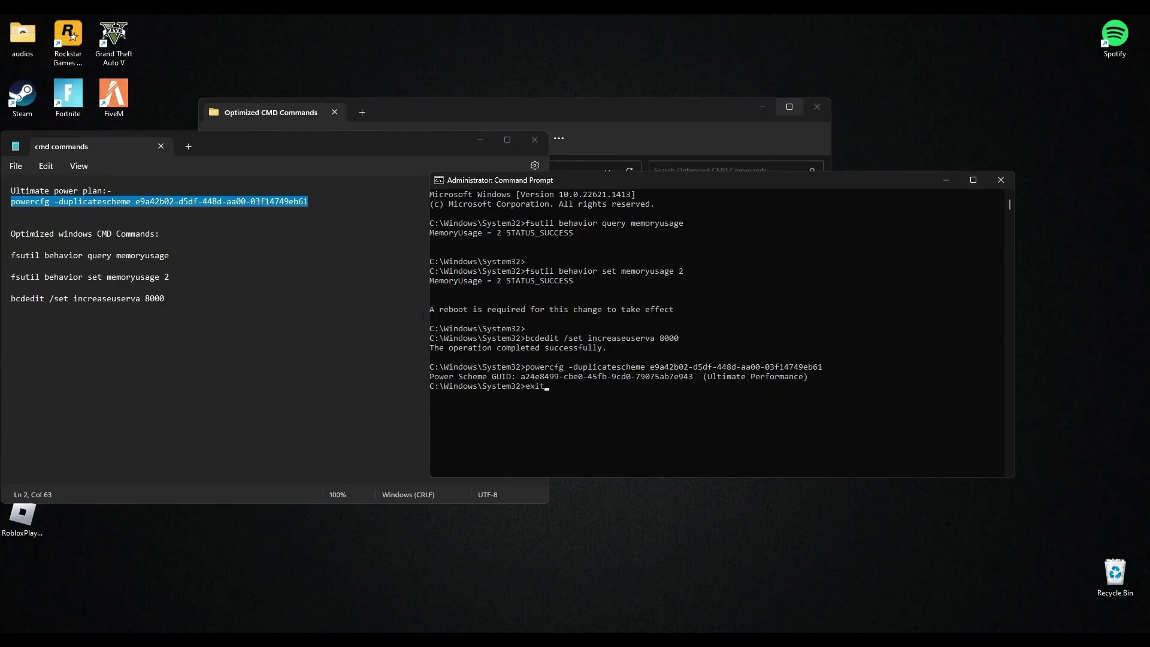
pyautogui.press('Return')
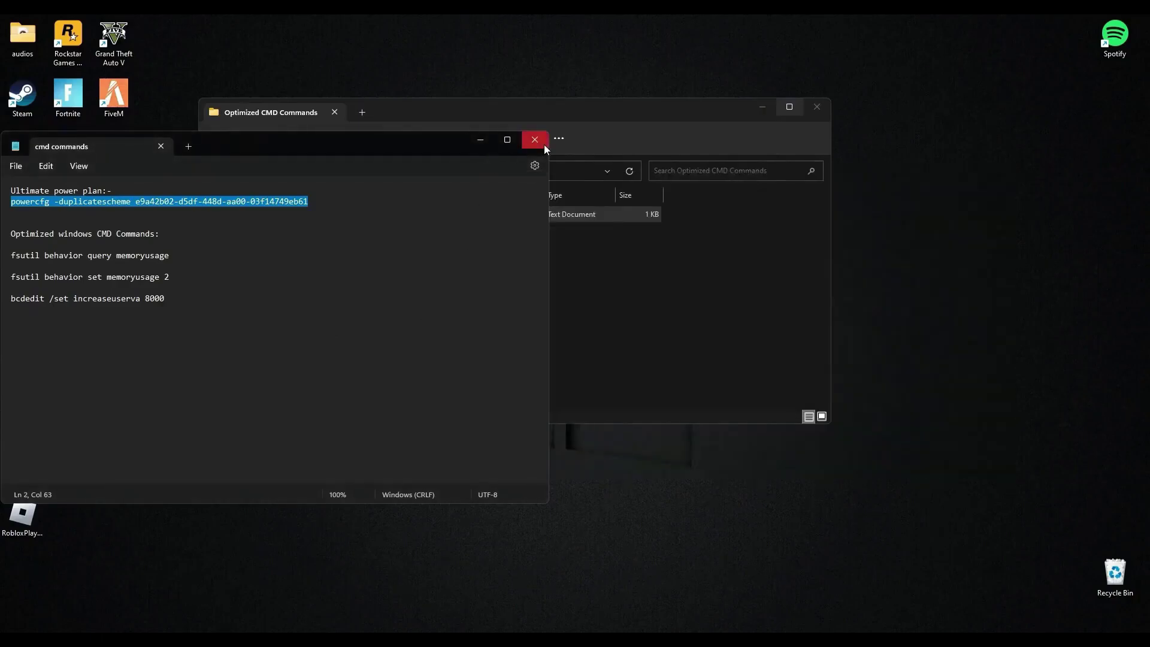
# Step: Close the notes and open Registry Optimization in the 2023 FPS Pack folder
pyautogui.click(543, 145)
pyautogui.click(212, 170)
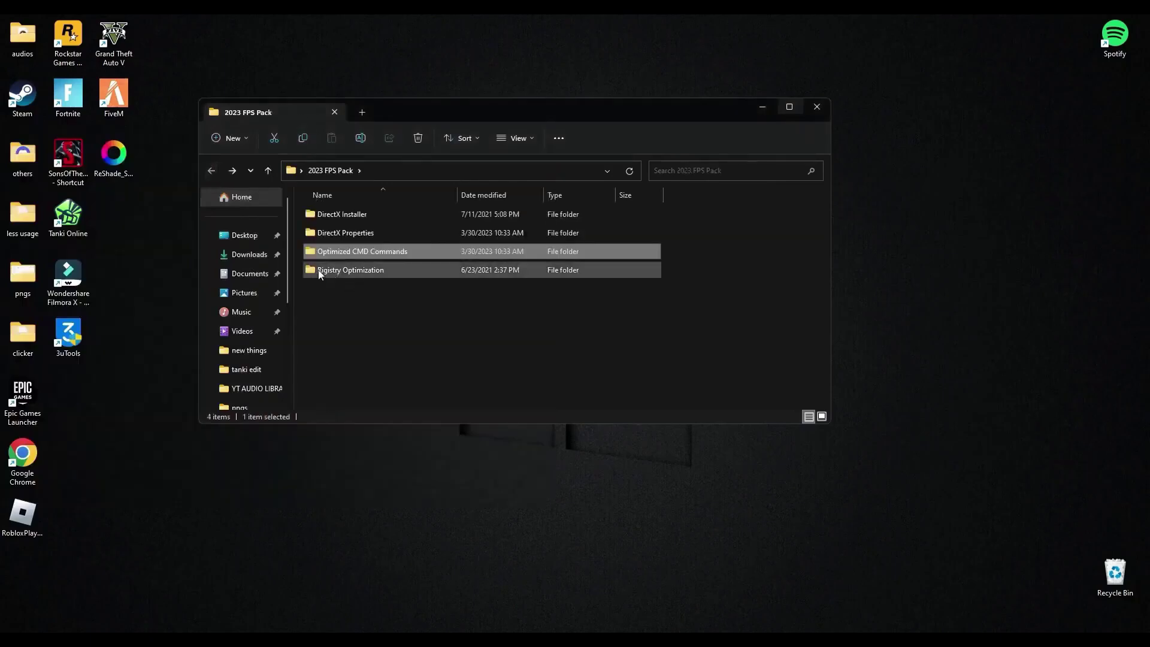
pyautogui.doubleClick(337, 273)
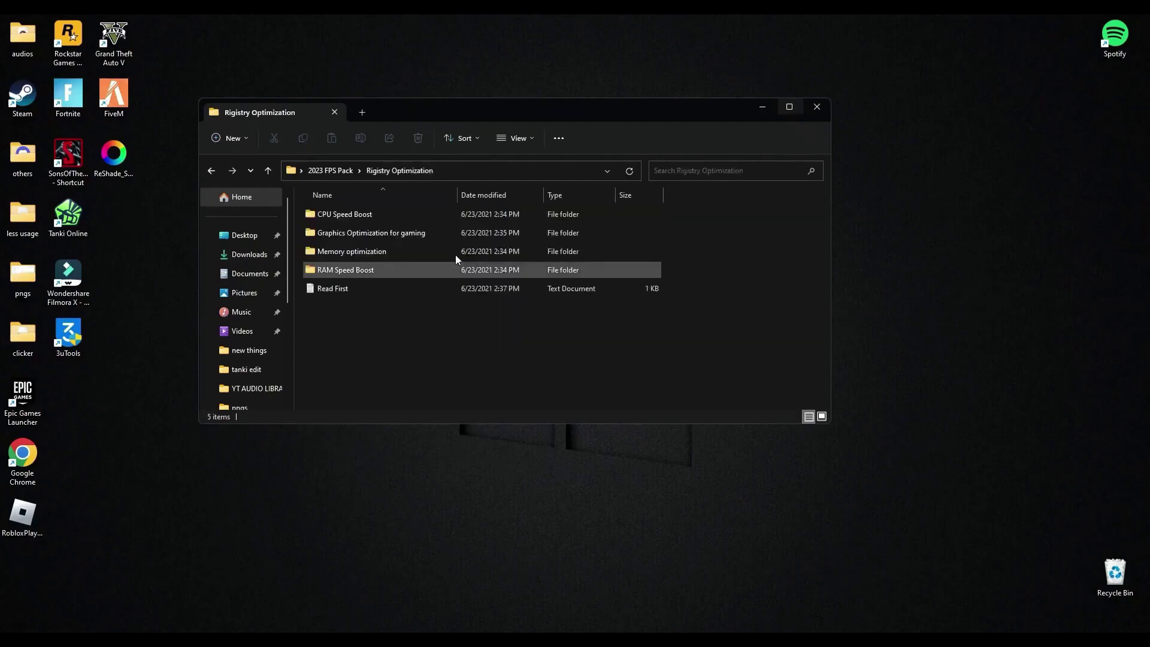
pyautogui.moveTo(690, 215); pyautogui.dragTo(582, 269)
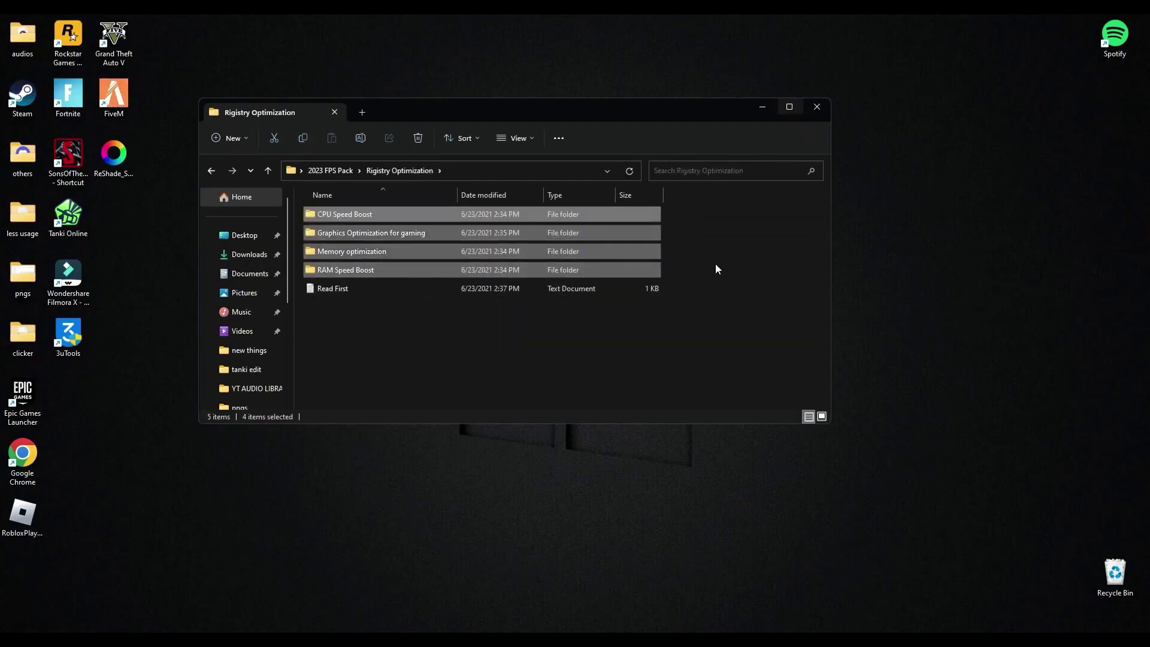
pyautogui.click(685, 260)
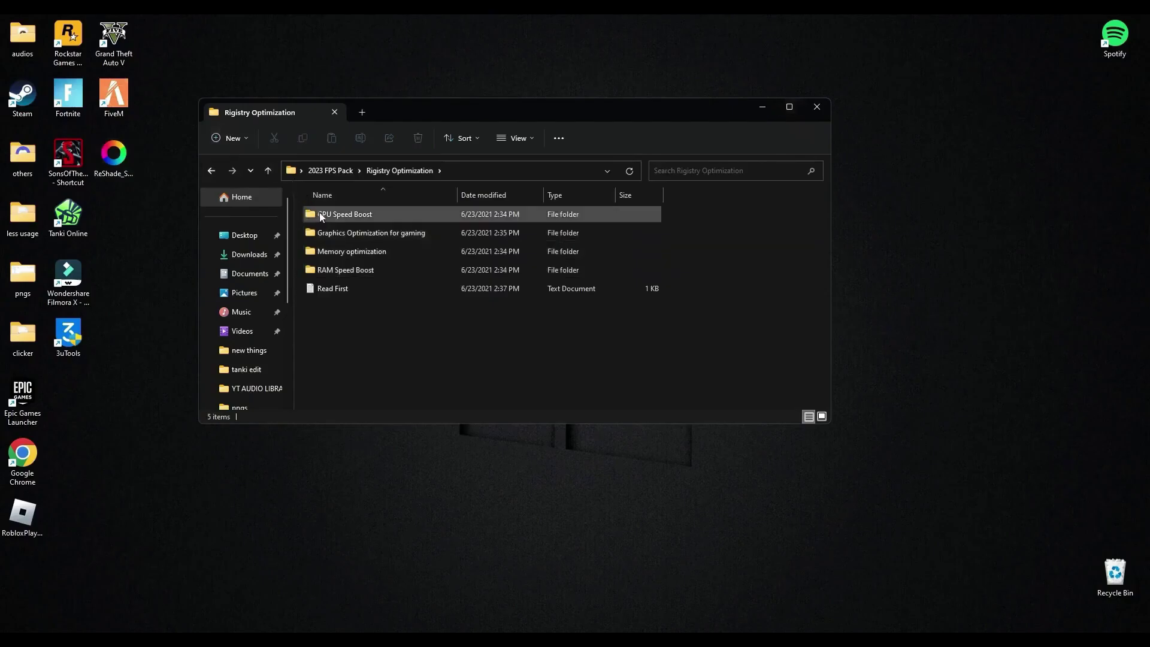
# Step: Run the CPU boost registry file from CPU Speed Boost and minimise Explorer
pyautogui.doubleClick(367, 213)
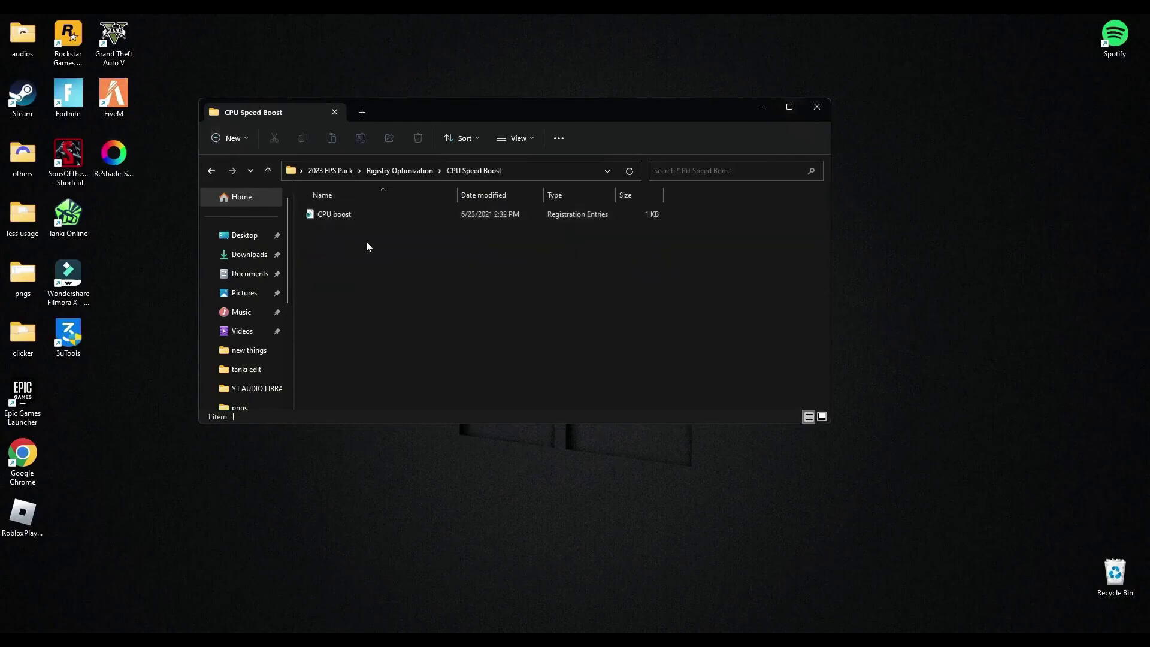
pyautogui.doubleClick(340, 215)
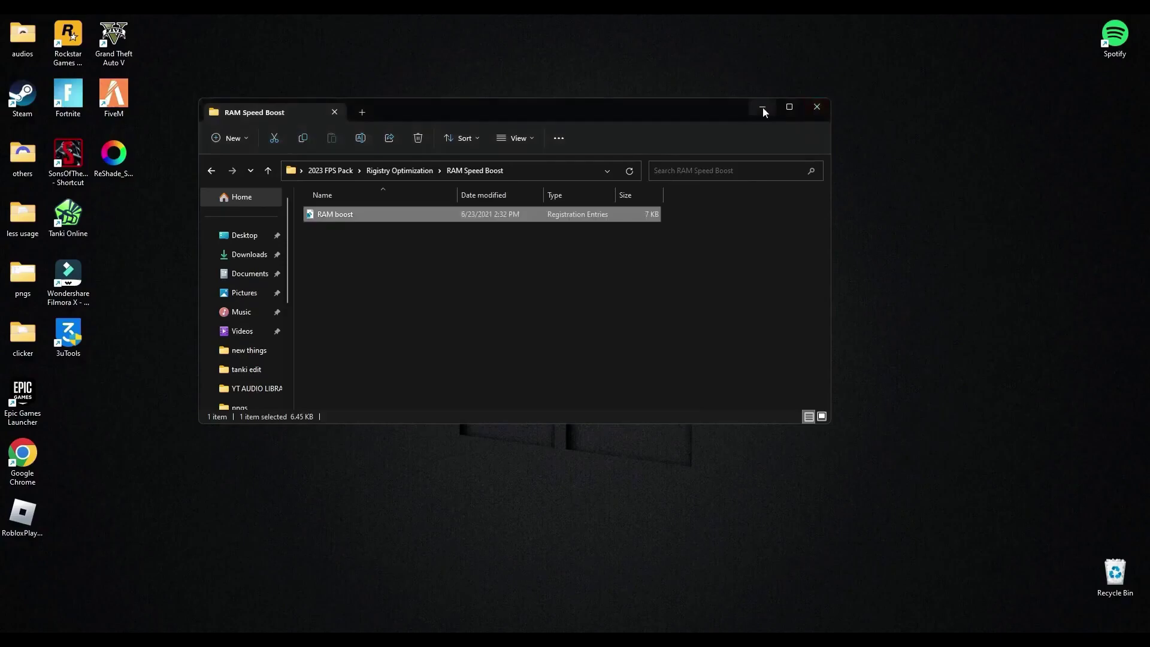
pyautogui.click(763, 108)
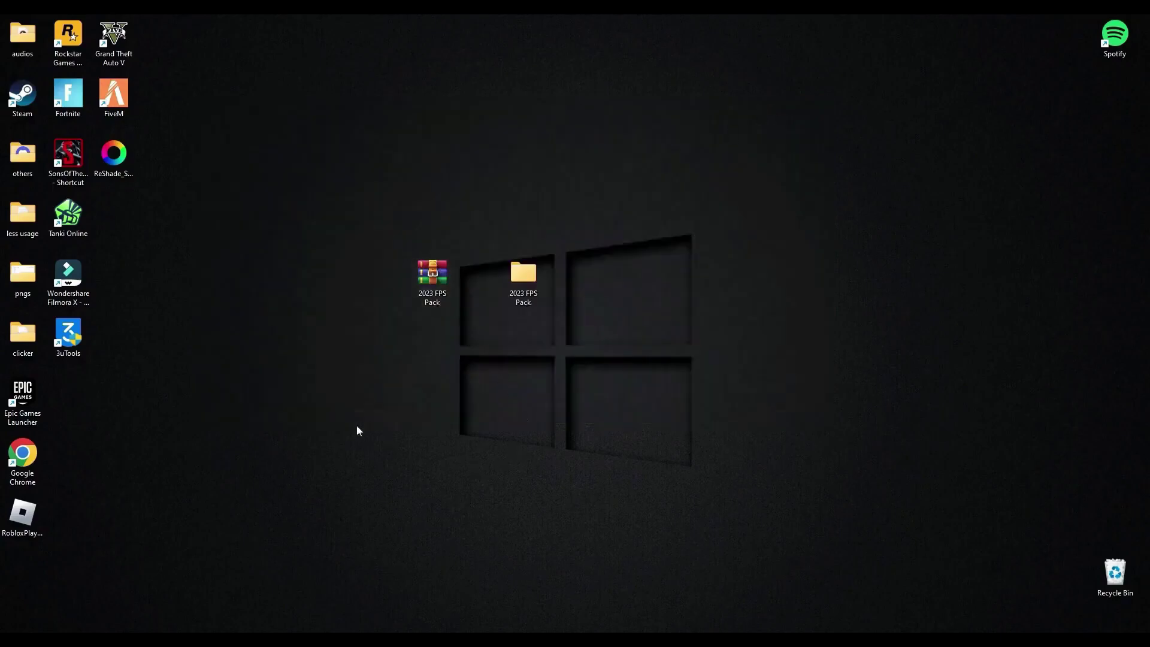
# Step: Start Fortnite from the Epic Games Launcher and open Settings from the side menu
pyautogui.doubleClick(39, 398)
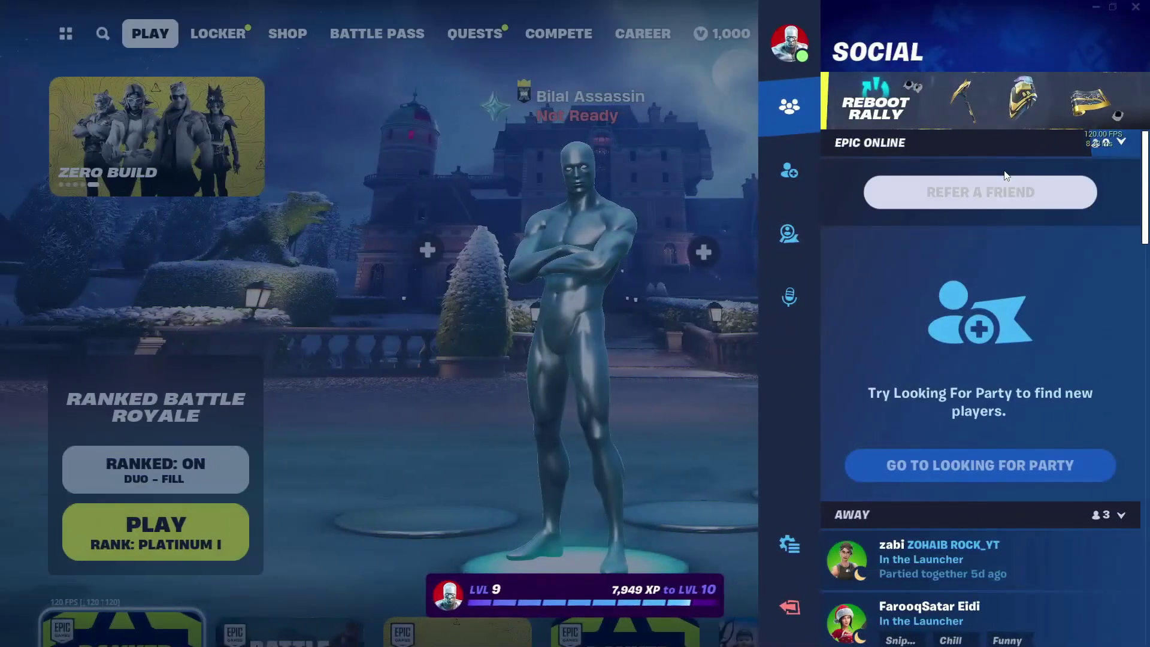
pyautogui.click(789, 544)
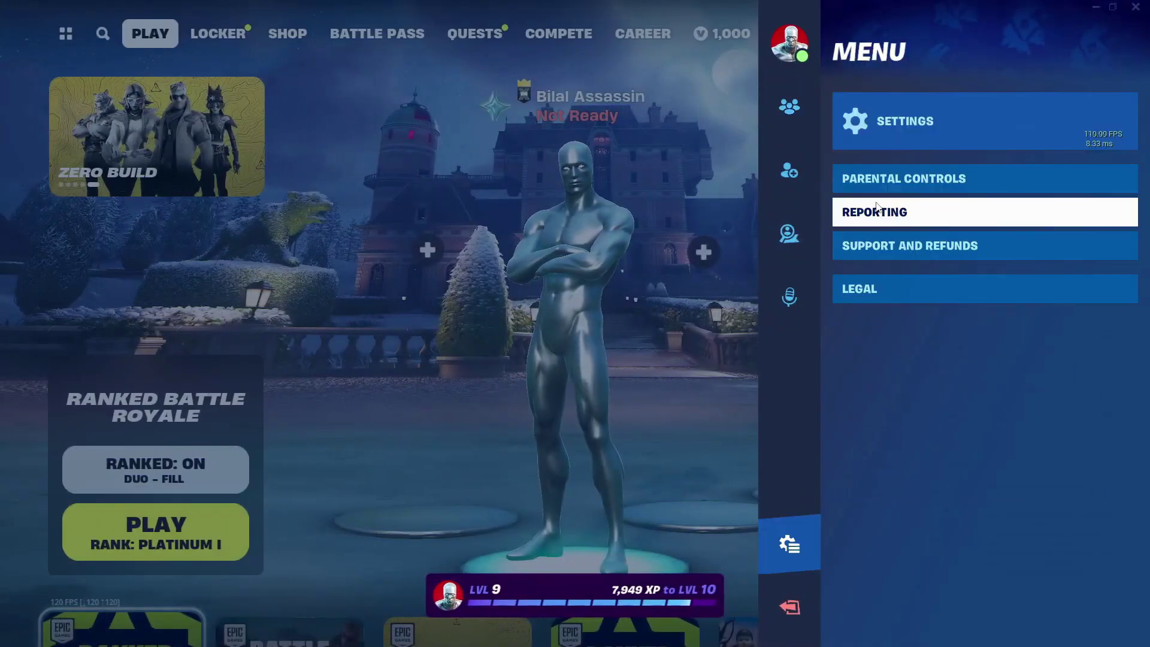
pyautogui.click(906, 134)
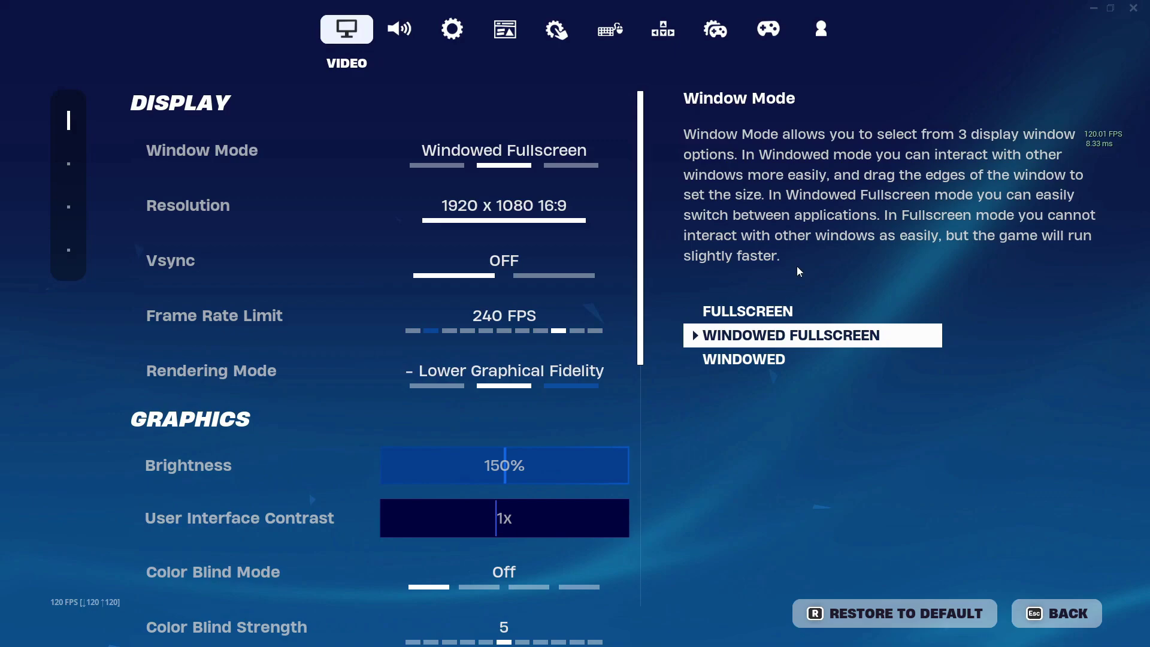
pyautogui.moveTo(380, 150)
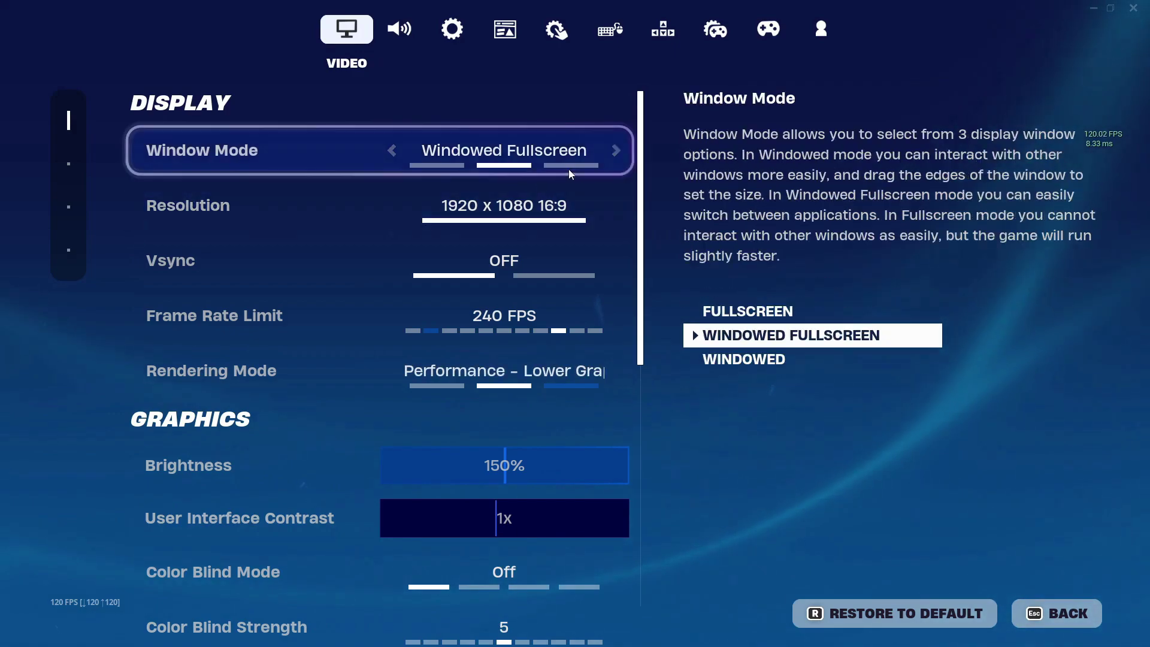
# Step: Keep Windowed Fullscreen and set the Frame Rate Limit to 200 FPS
pyautogui.click(615, 150)
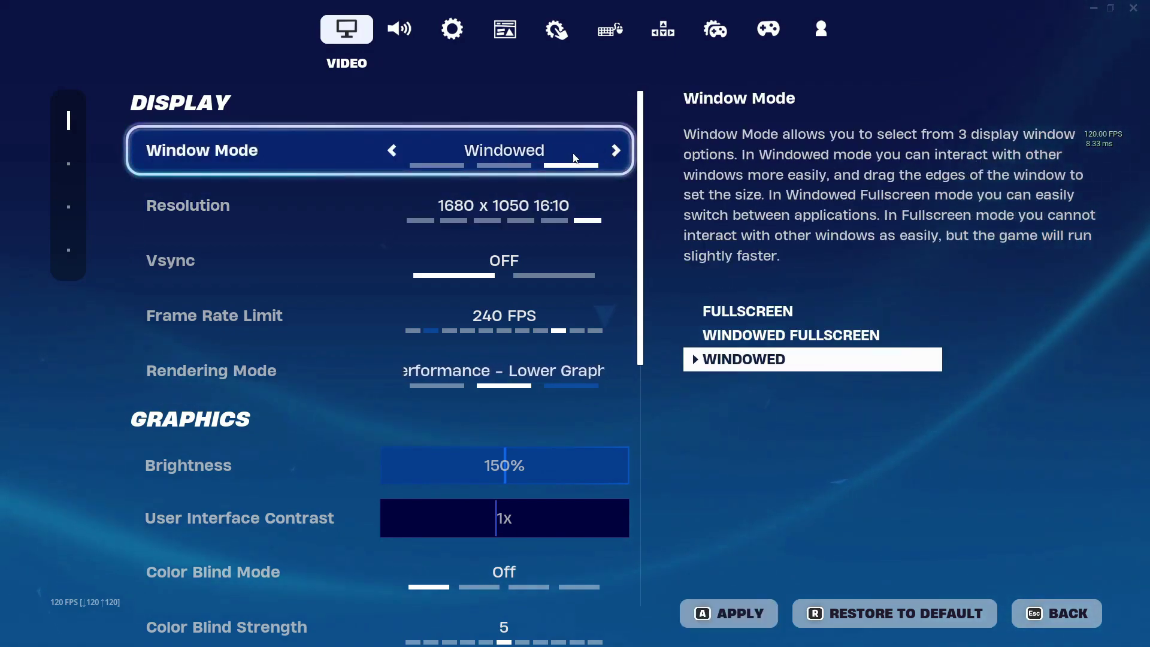
pyautogui.click(393, 151)
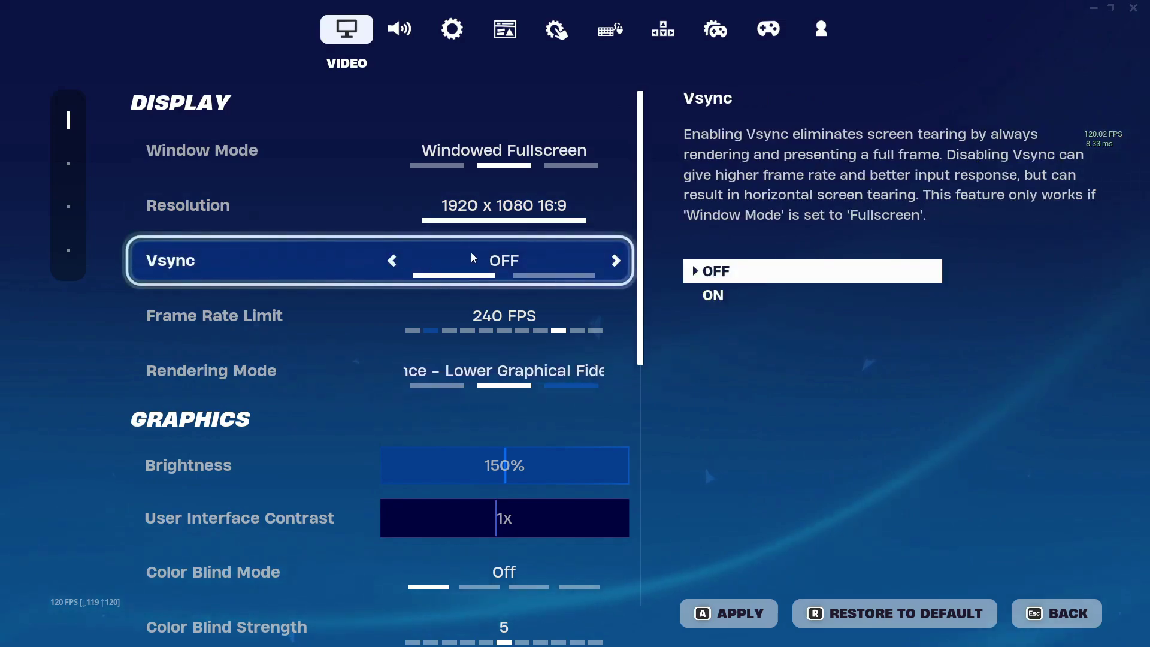
pyautogui.scroll(-1, 480, 288)
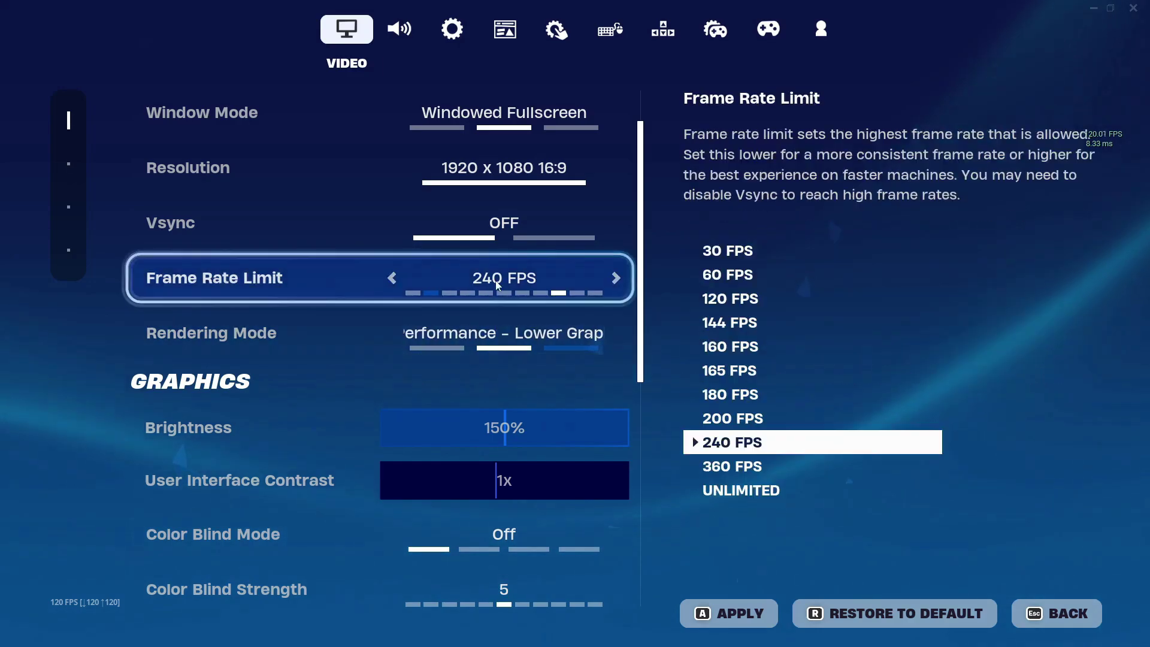
pyautogui.click(392, 279)
pyautogui.click(393, 279)
pyautogui.click(393, 279)
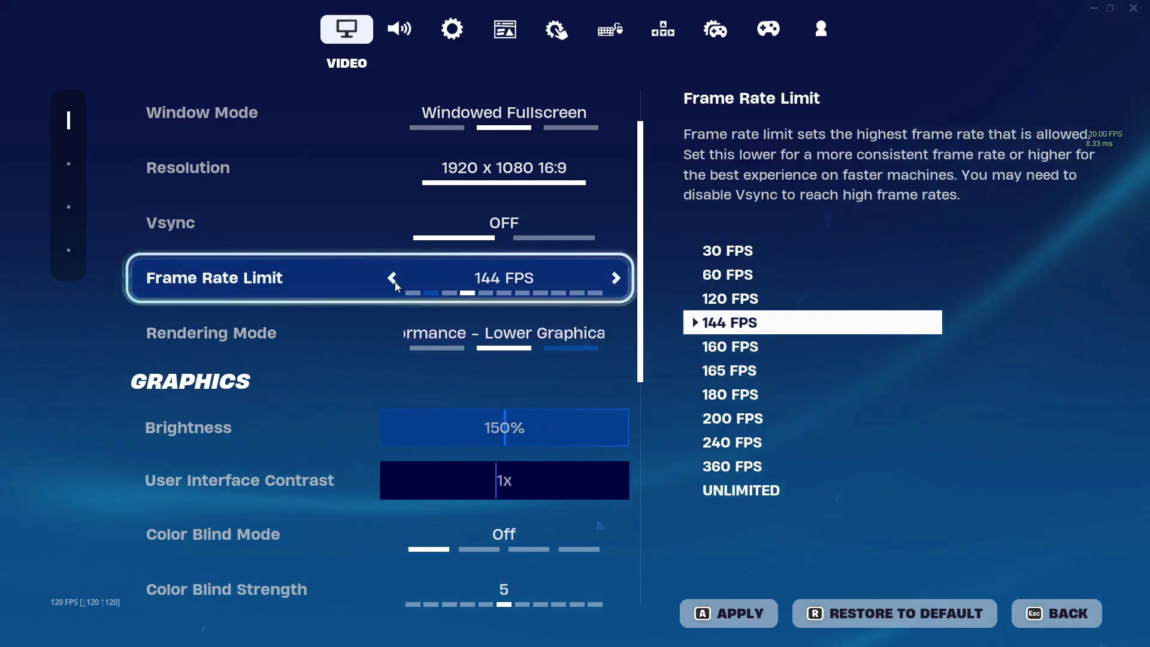
pyautogui.click(615, 281)
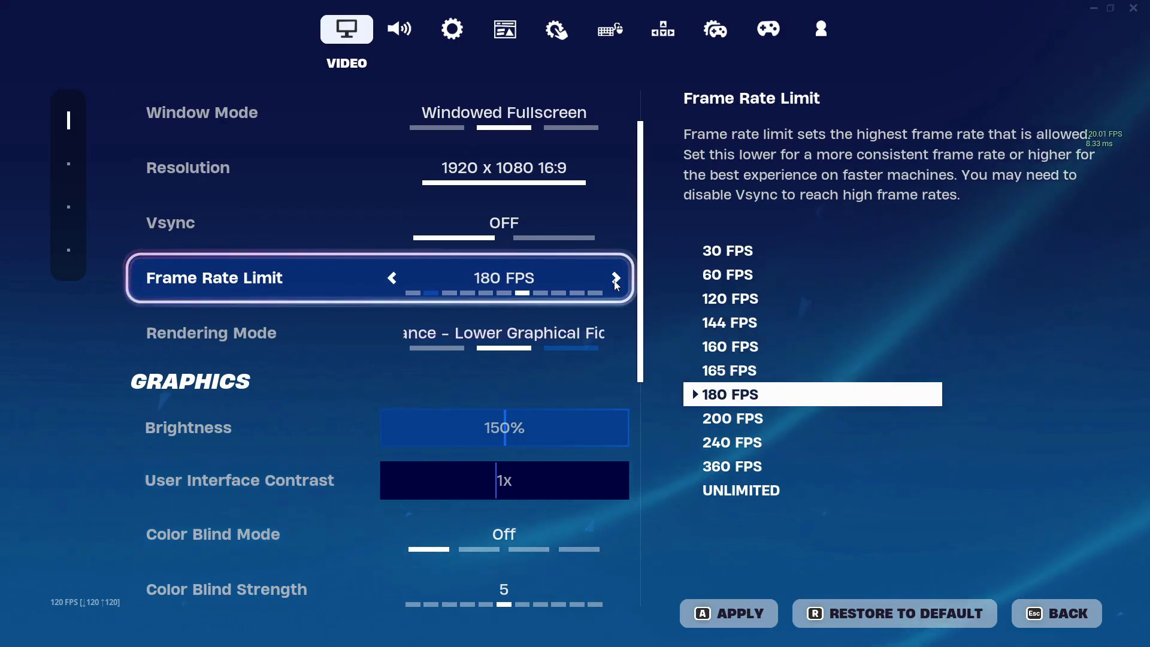
pyautogui.click(616, 281)
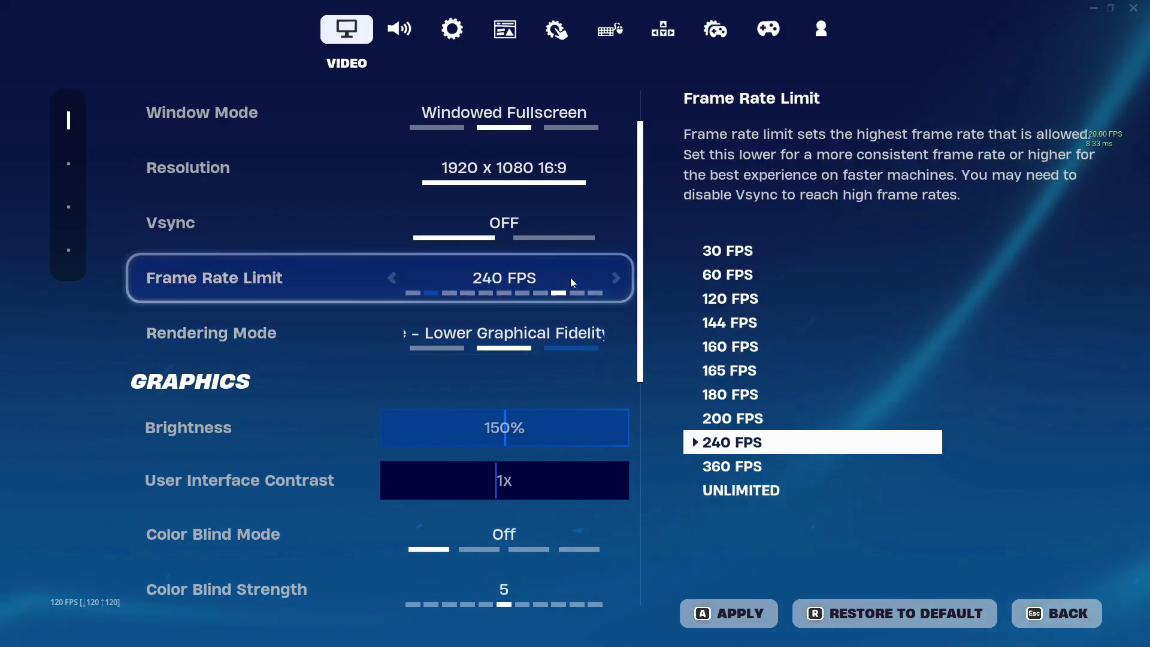
pyautogui.click(618, 278)
pyautogui.click(618, 278)
pyautogui.click(391, 278)
pyautogui.click(392, 277)
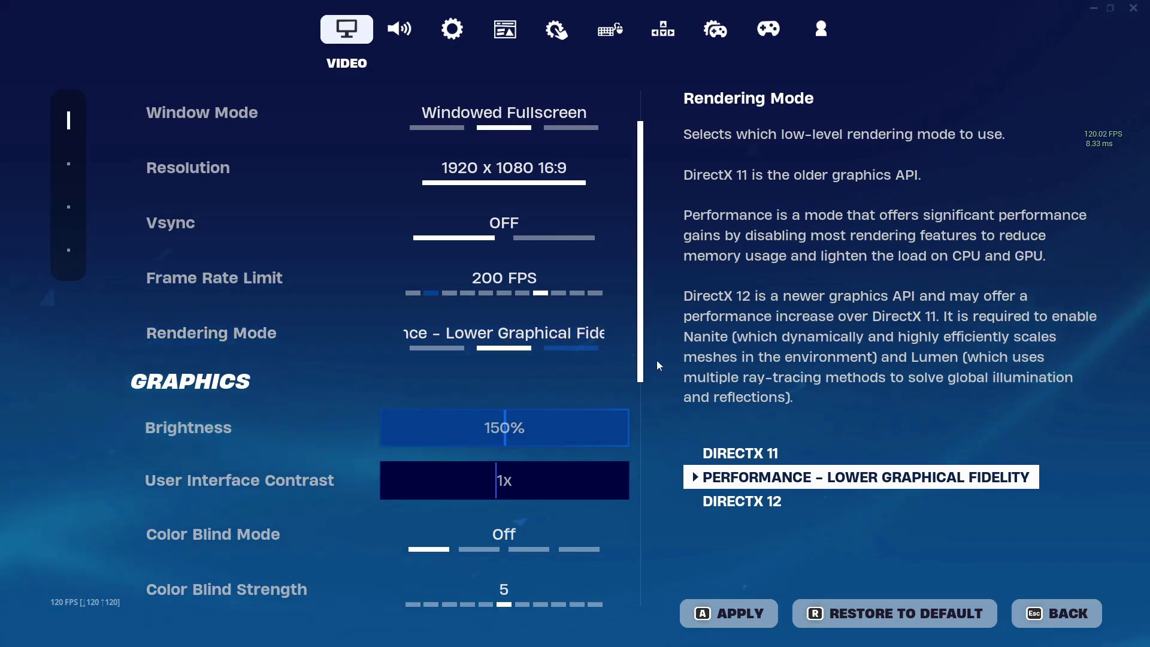
pyautogui.scroll(-1, 575, 387)
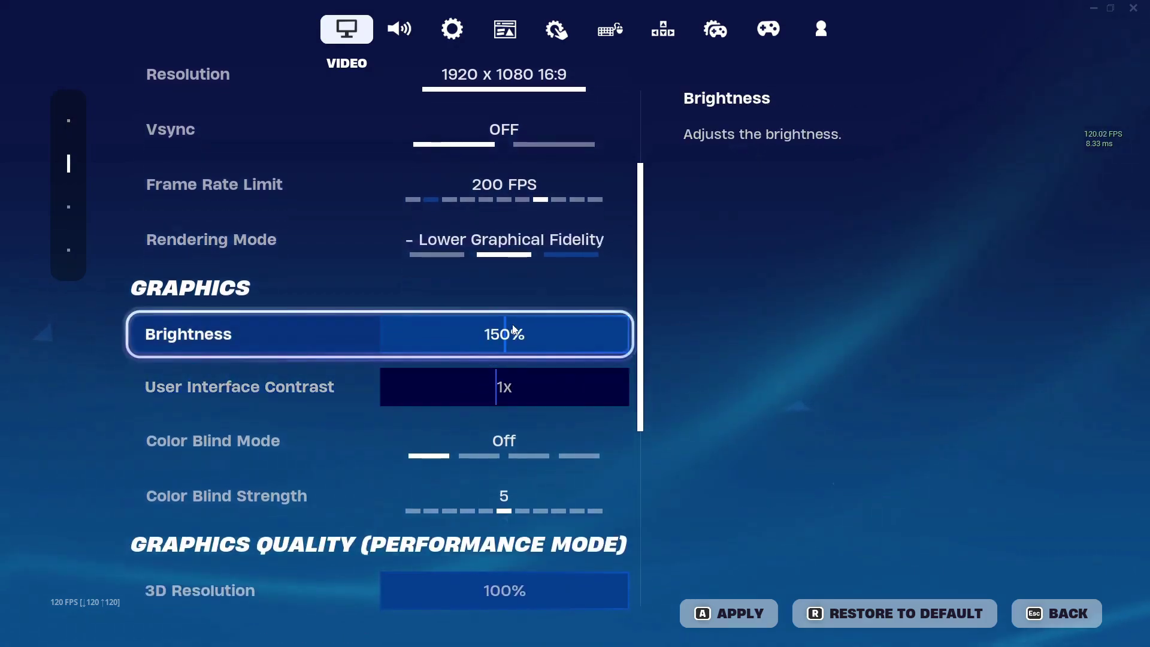
pyautogui.scroll(-1, 513, 331)
pyautogui.scroll(-2, 514, 331)
pyautogui.scroll(-2, 514, 330)
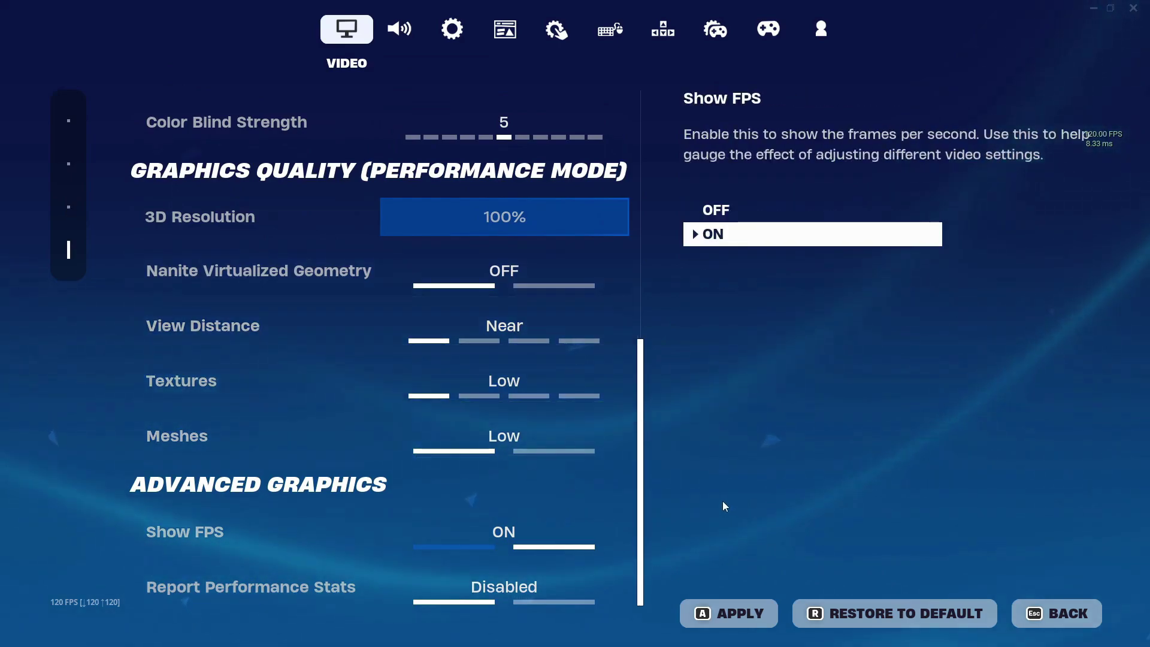
# Step: Leave Fortnite's video settings, saving the changes at the unsaved-changes prompt
pyautogui.press('Escape')
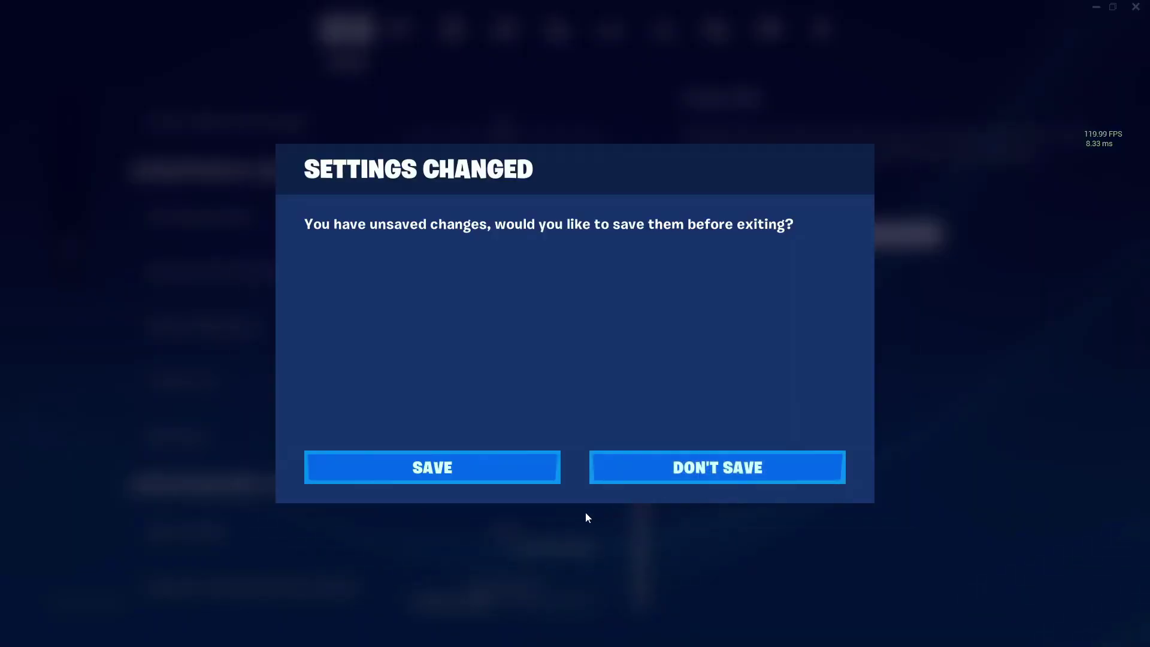
pyautogui.click(492, 471)
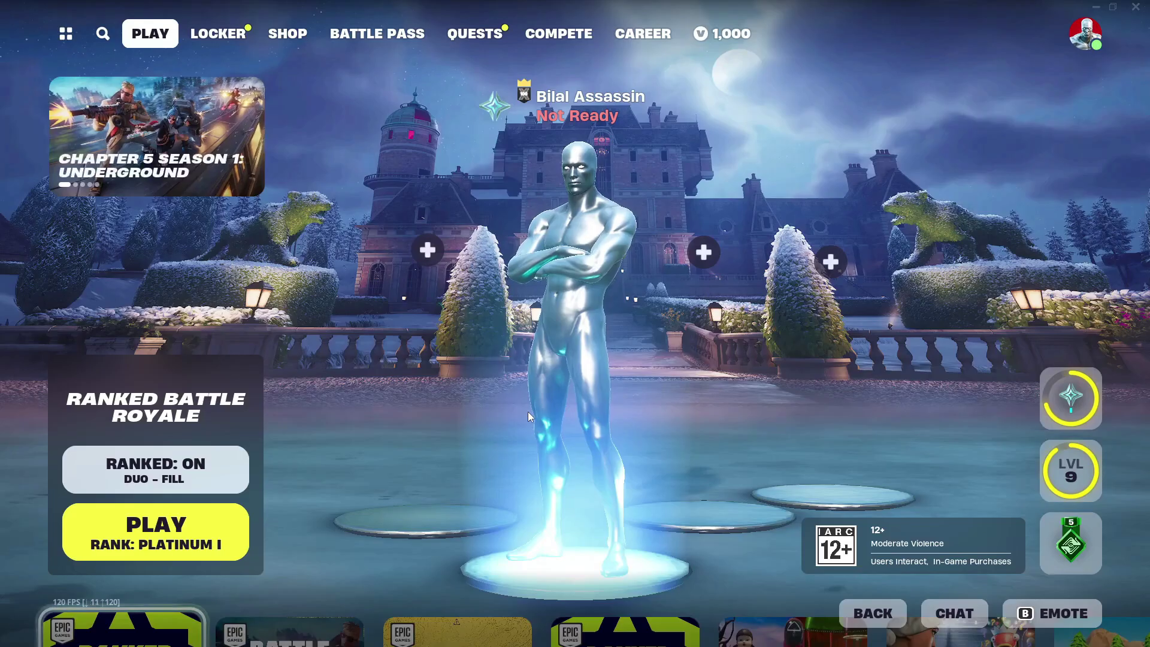